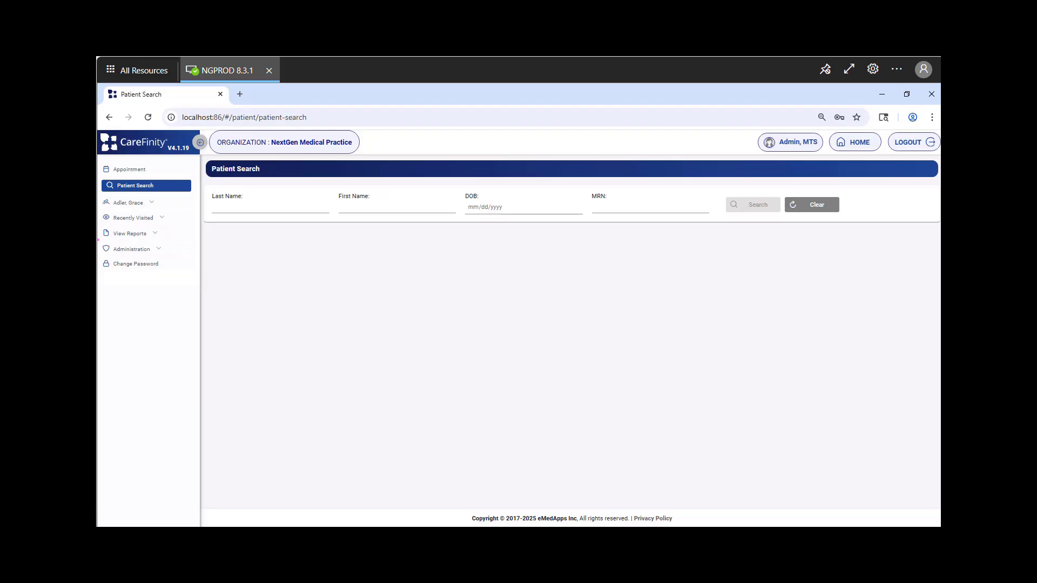
- Open the Manage Practice Config page from the administration options
{"action": "mouse_move", "coordinate": [99, 240]}
{"action": "left_mouse_down"}
{"action": "mouse_move", "coordinate": [106, 258]}
{"action": "mouse_move", "coordinate": [175, 257]}
{"action": "left_mouse_up"}
{"action": "left_click", "coordinate": [159, 250]}
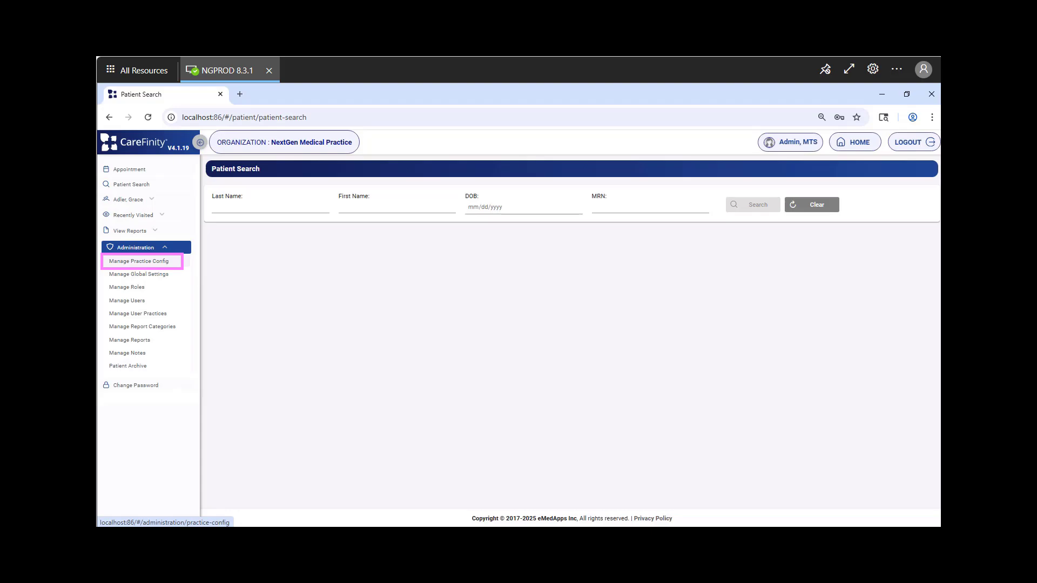
{"action": "left_click", "coordinate": [165, 264]}
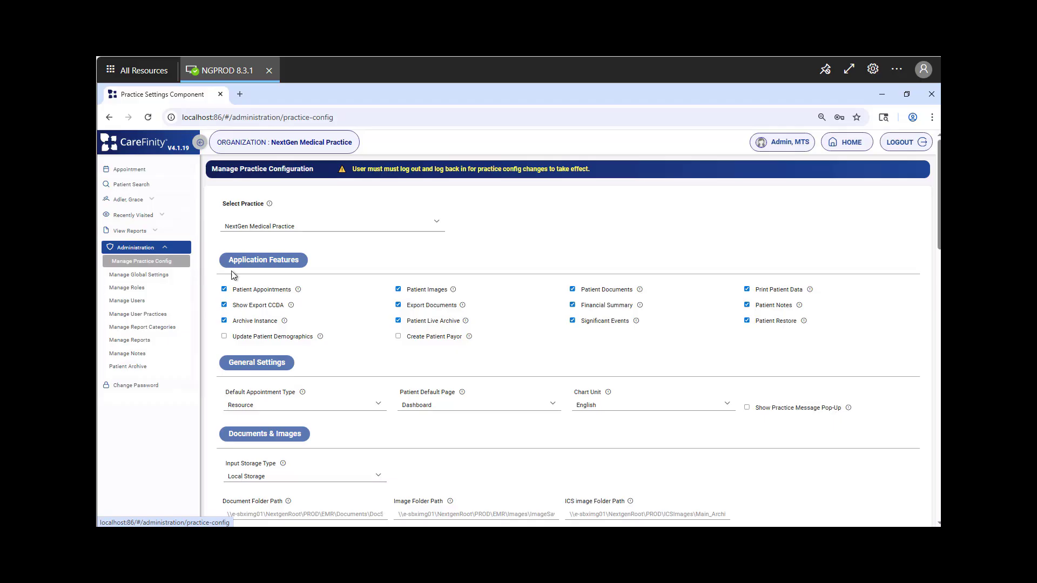
- Check which practices can be selected for configuration, keeping NextGen Medical Practice
{"action": "left_click", "coordinate": [437, 226]}
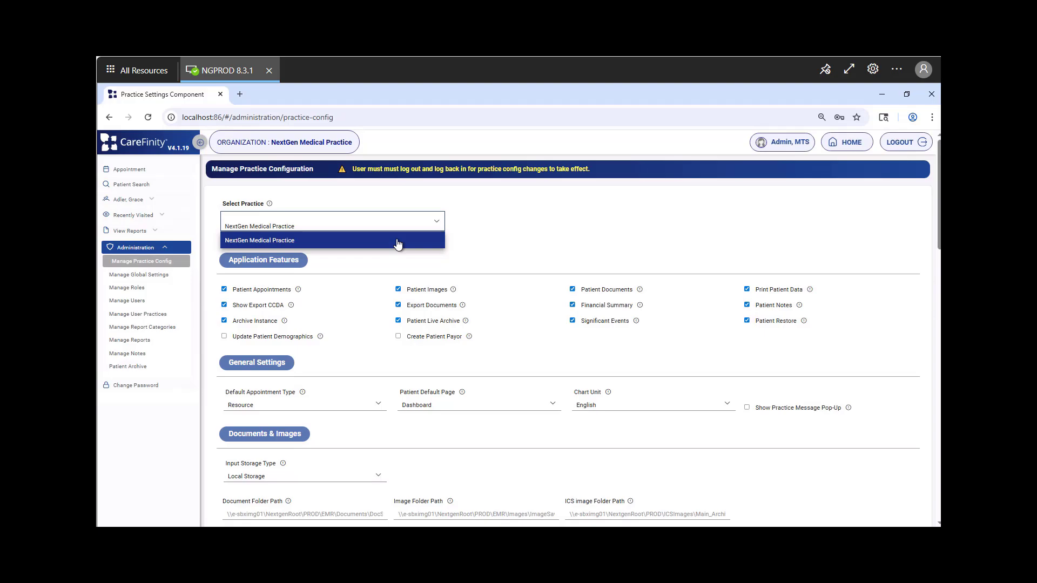
{"action": "left_click", "coordinate": [480, 230]}
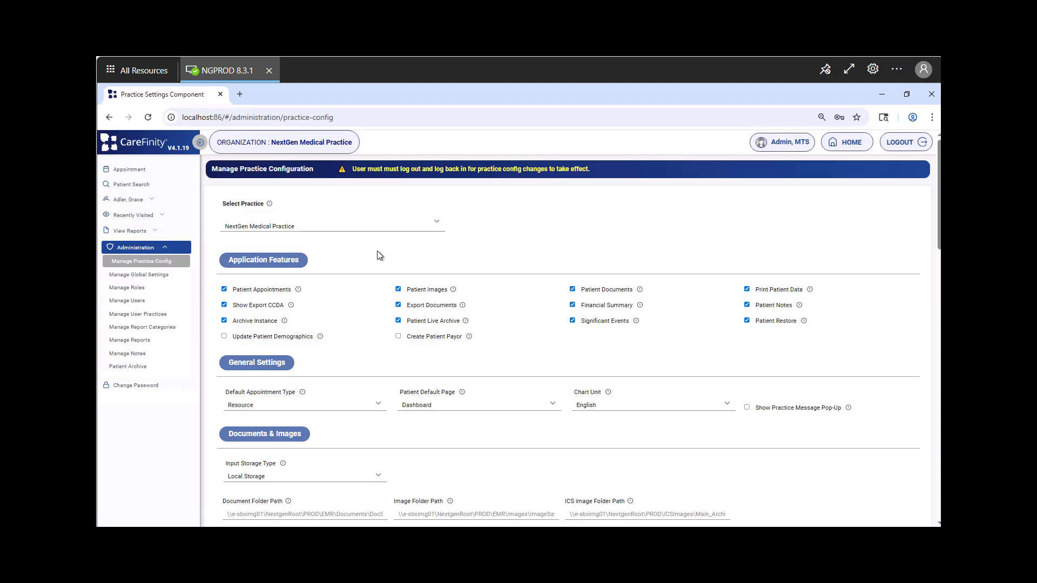
{"action": "left_click", "coordinate": [437, 225]}
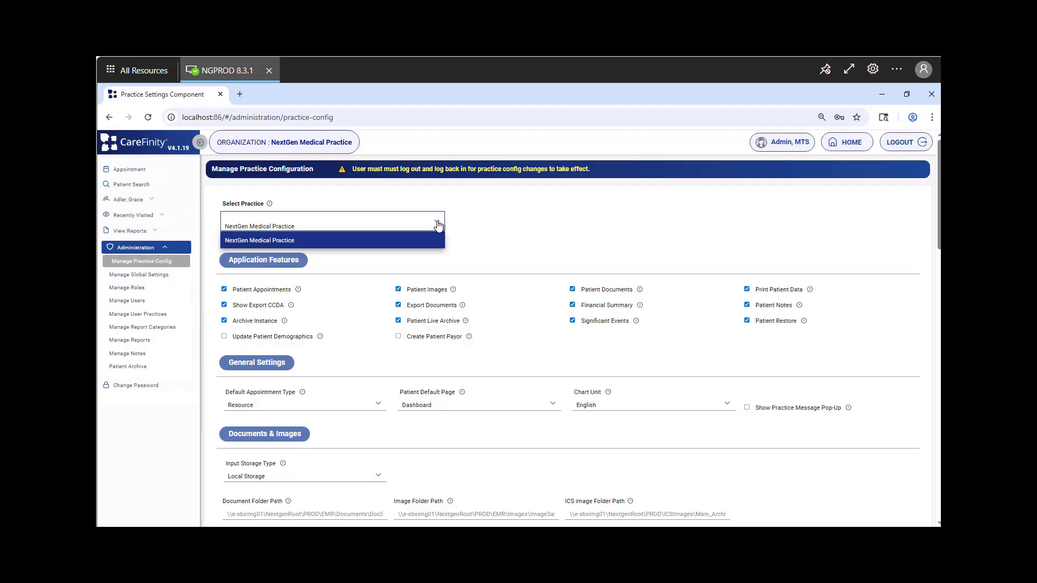
{"action": "left_click", "coordinate": [437, 224]}
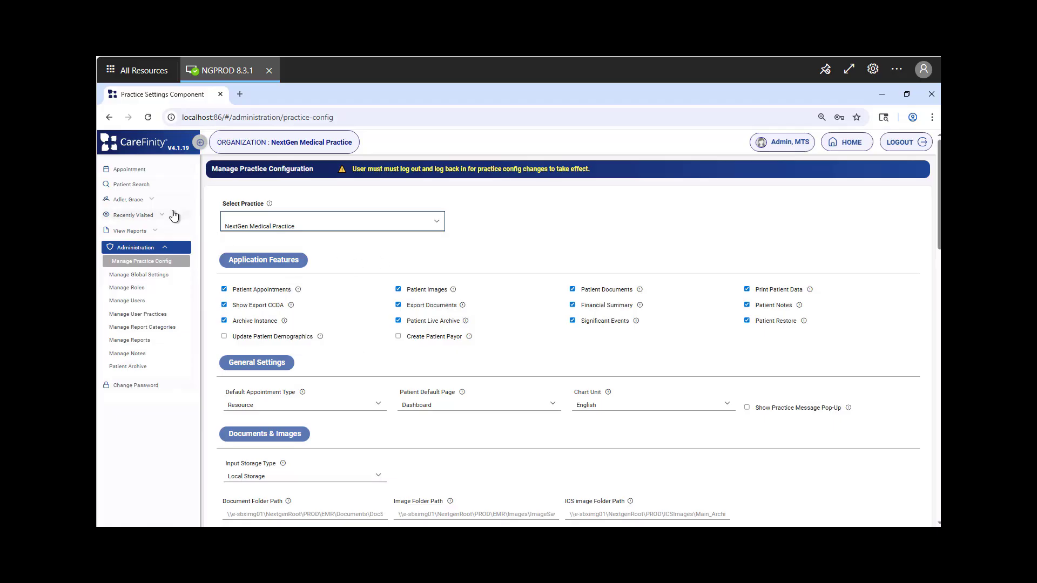
- Look over the current patient's chart modules and read the help notes for the Patient Appointments and Patient Images features
{"action": "left_click", "coordinate": [152, 201]}
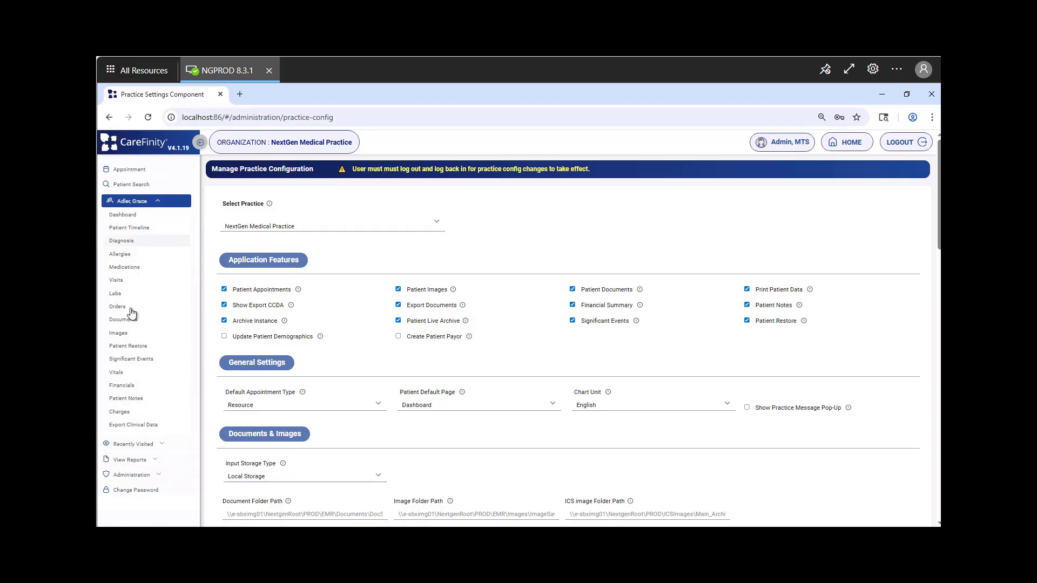
{"action": "left_click", "coordinate": [158, 202]}
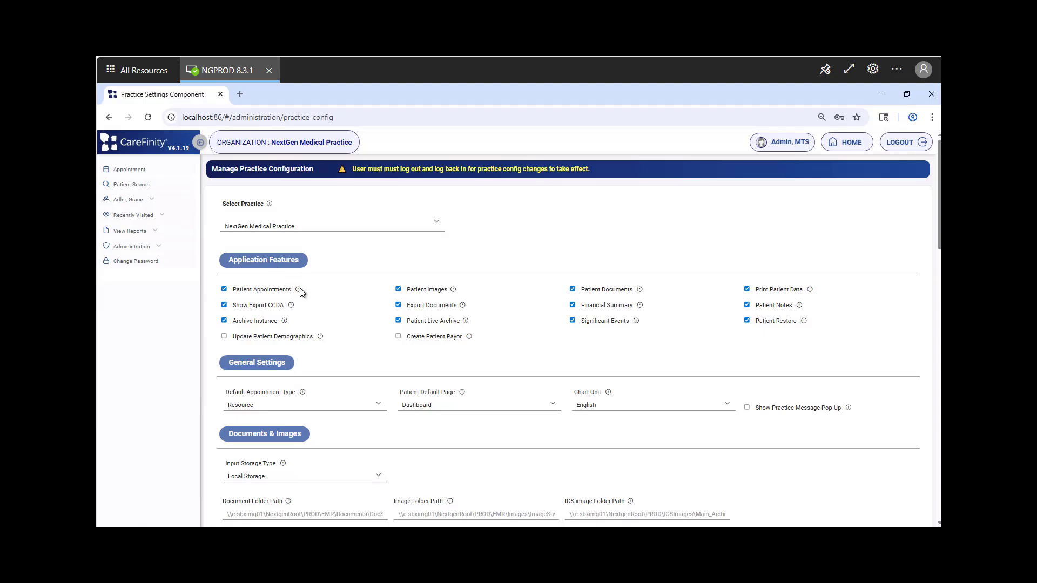
{"action": "mouse_move", "coordinate": [298, 291]}
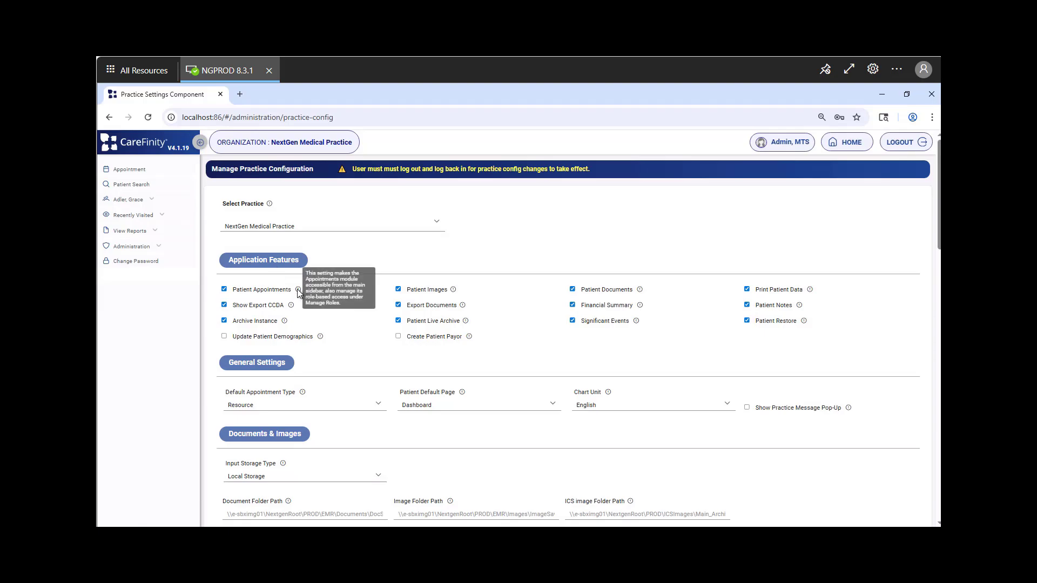
{"action": "mouse_move", "coordinate": [453, 292]}
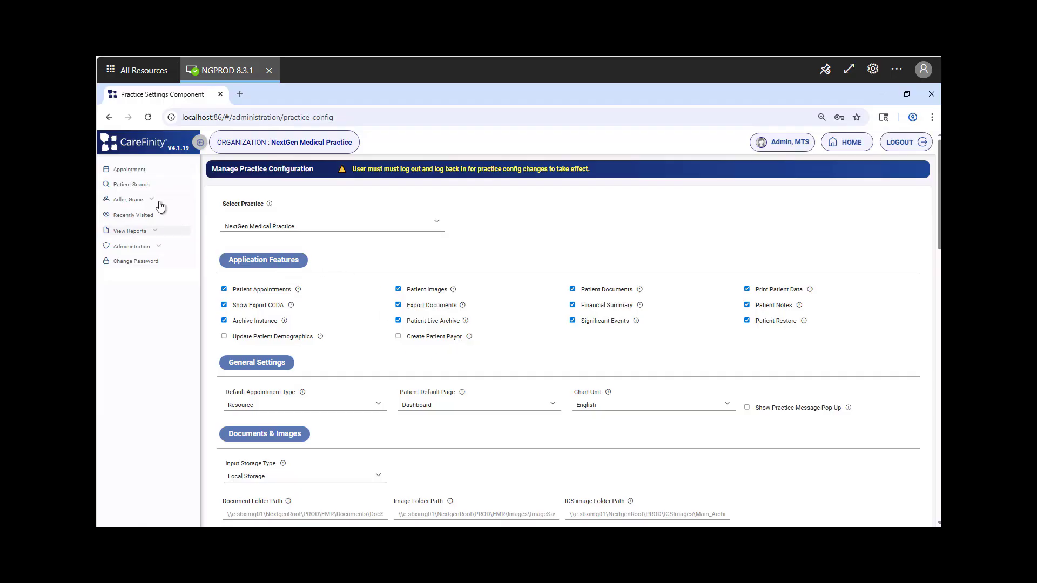
- Visit the patient search page, list the current patient's chart modules, and return to the practice configuration
{"action": "left_click", "coordinate": [135, 186]}
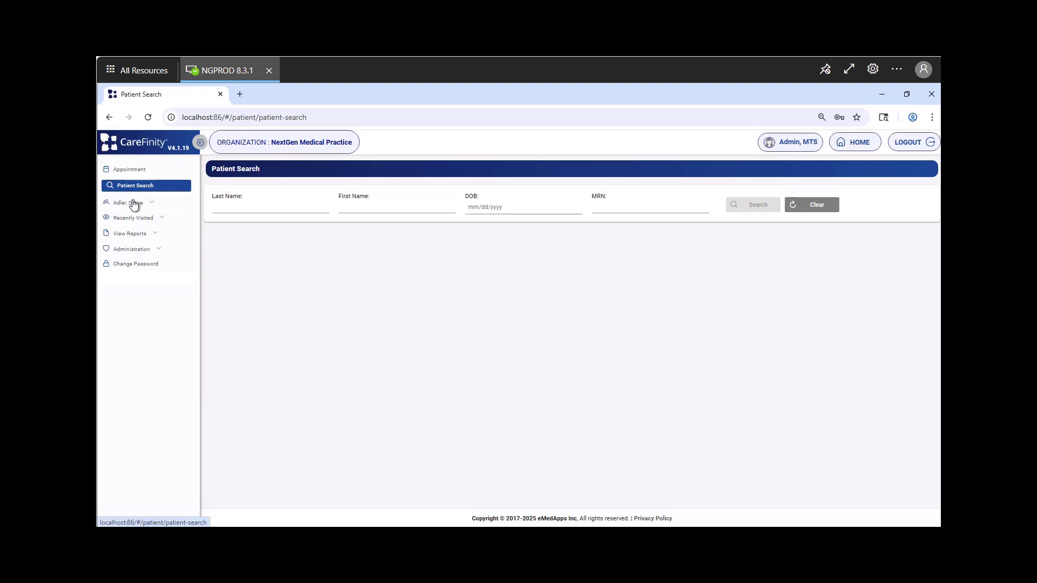
{"action": "left_click", "coordinate": [134, 203]}
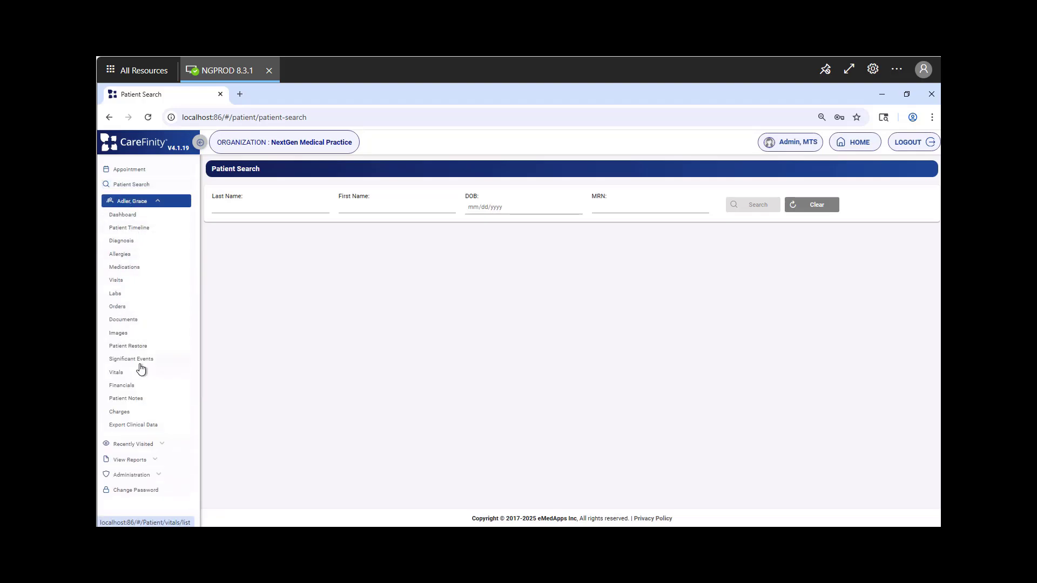
{"action": "left_click", "coordinate": [153, 475]}
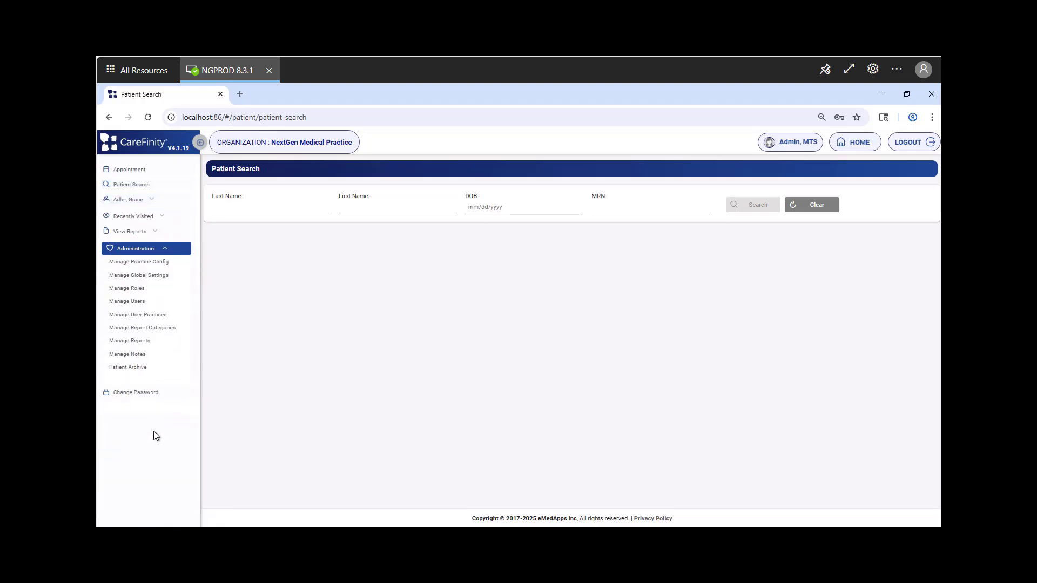
{"action": "left_click", "coordinate": [140, 263]}
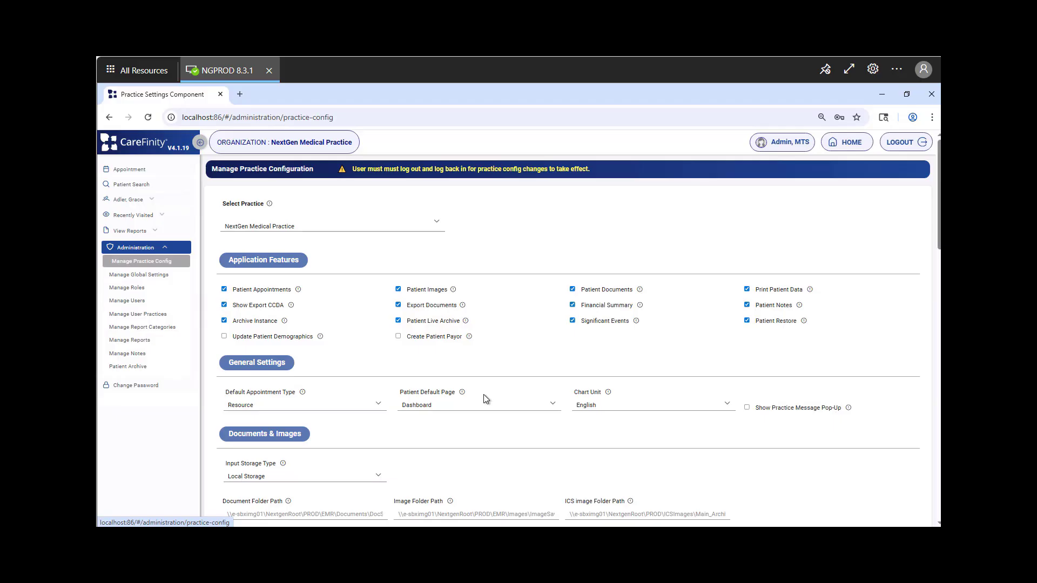
- Check the available Patient Default Page options and view the current patient's dashboard
{"action": "left_click", "coordinate": [551, 406]}
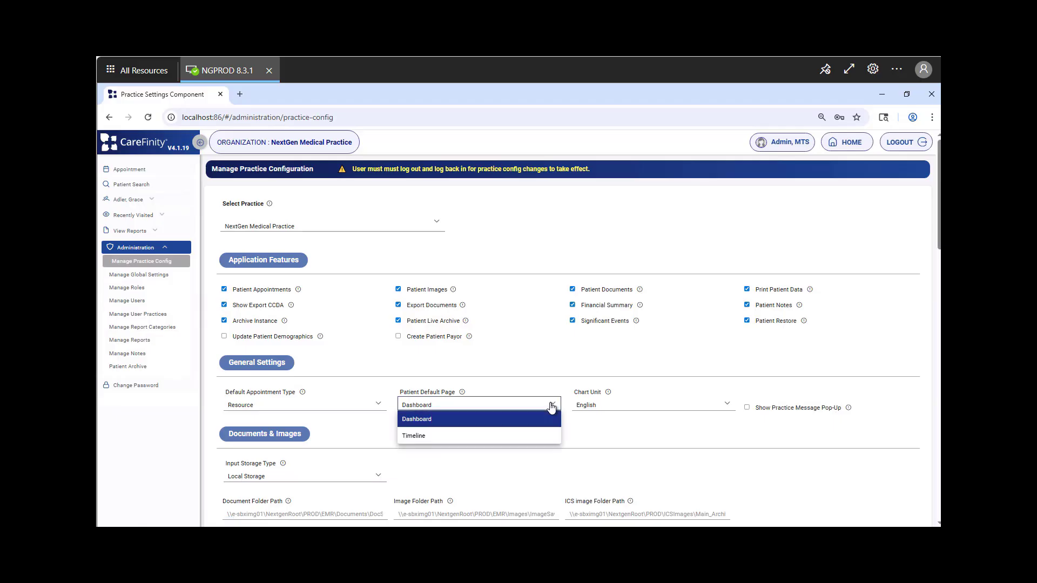
{"action": "left_click", "coordinate": [551, 406]}
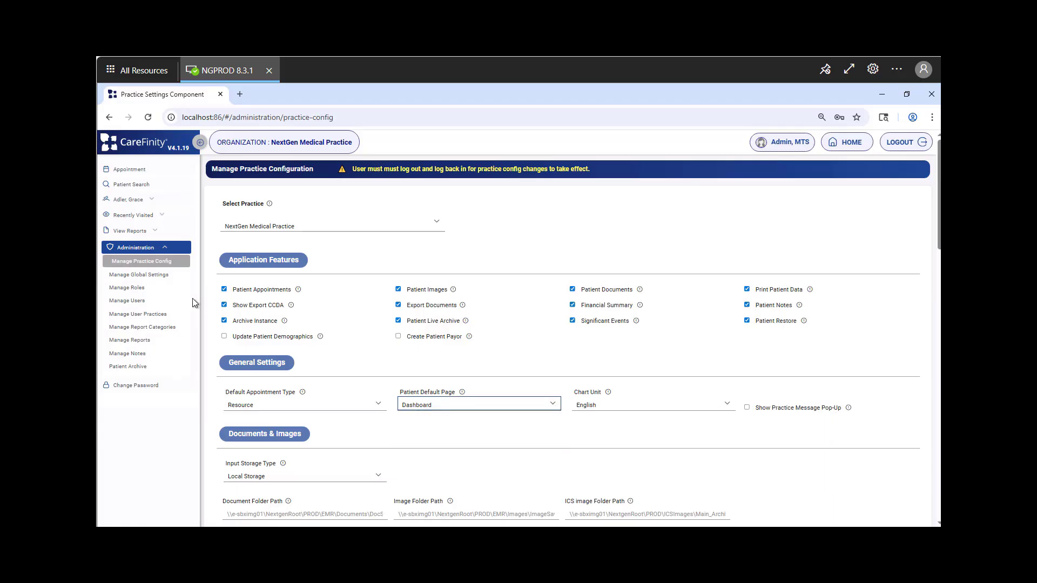
{"action": "left_click", "coordinate": [148, 201]}
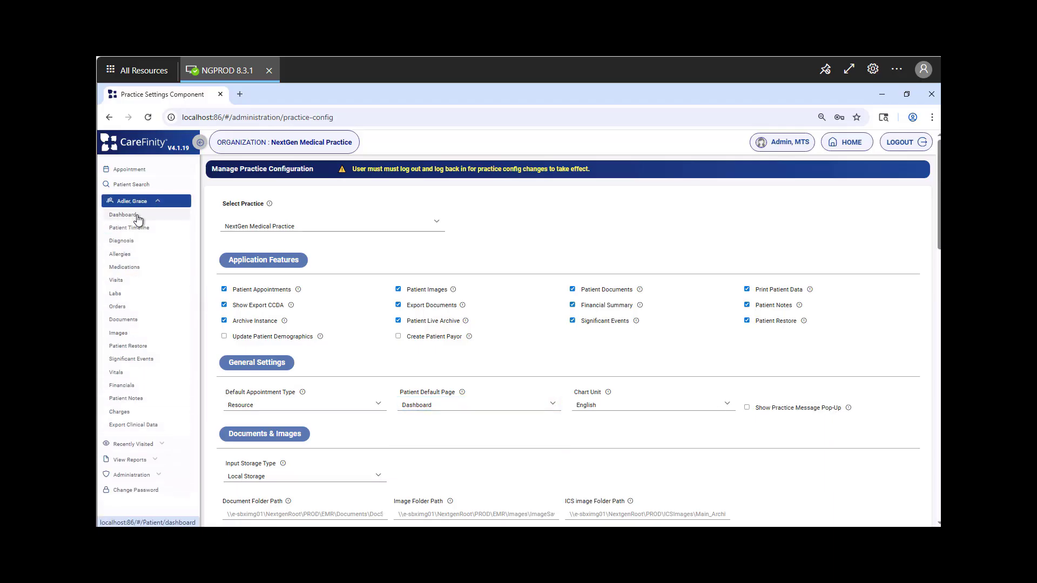
{"action": "left_click", "coordinate": [139, 218]}
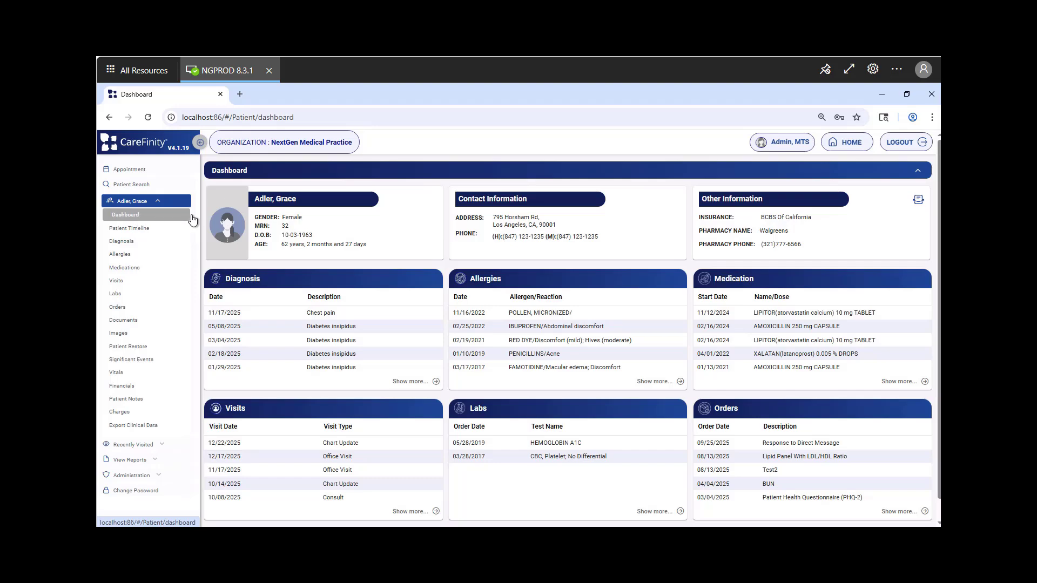
- Open the current patient's timeline and examine its rows from diagnosis through images
{"action": "left_click", "coordinate": [147, 229]}
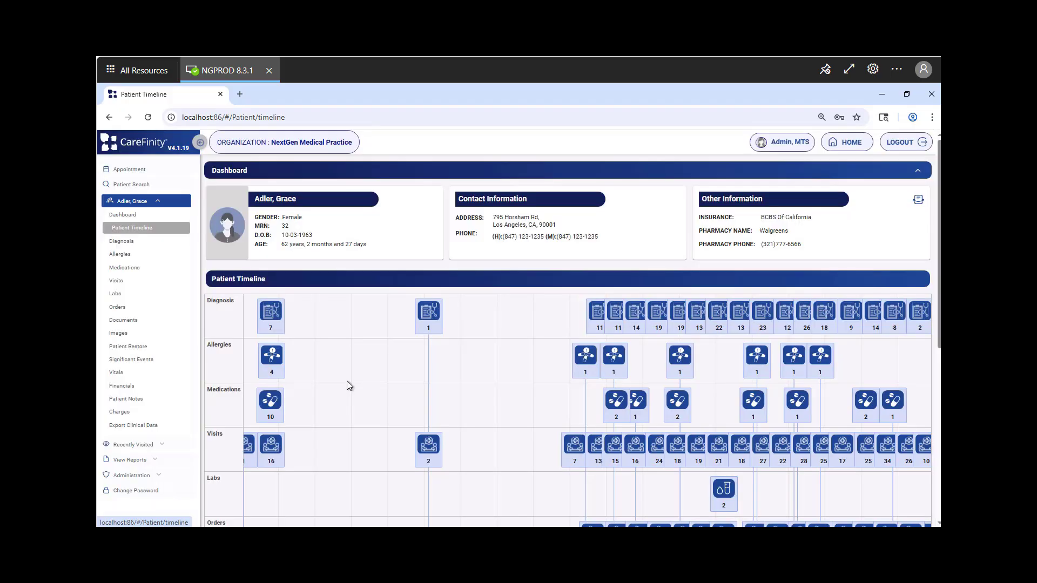
{"action": "scroll", "coordinate": [348, 385], "scroll_direction": "down", "scroll_amount": 1}
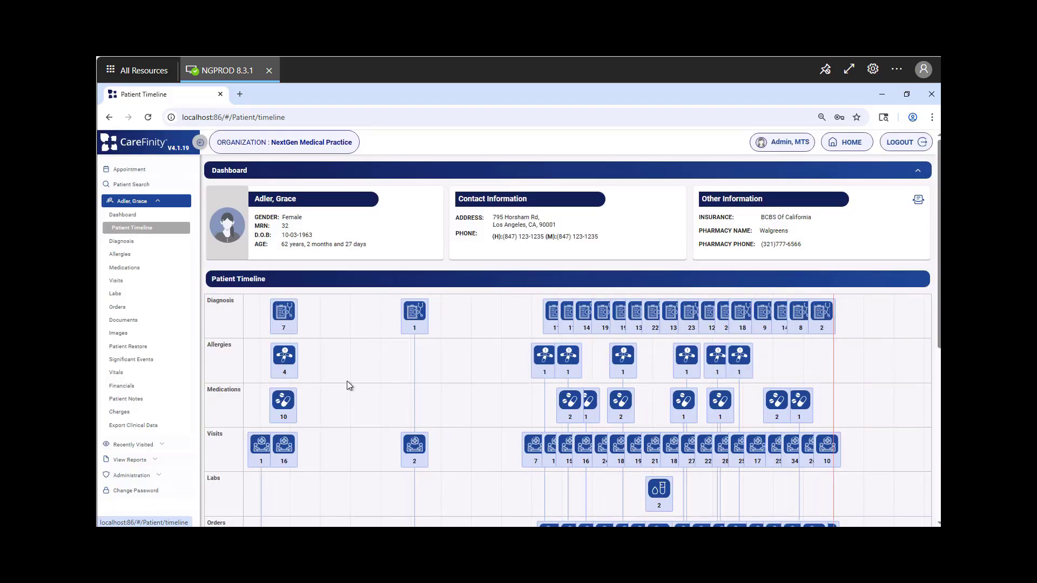
{"action": "scroll", "coordinate": [939, 295], "scroll_direction": "down", "scroll_amount": 2}
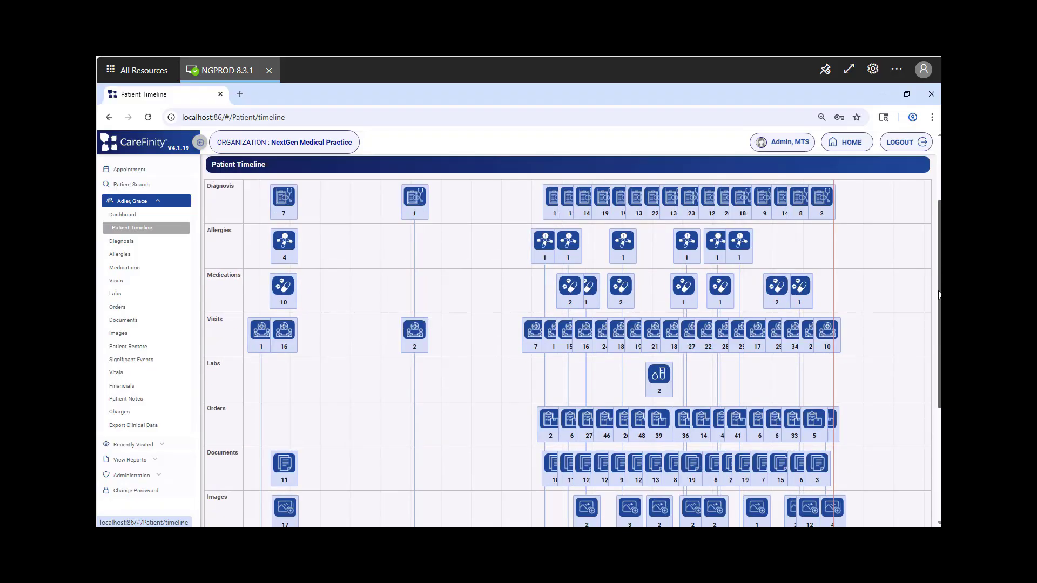
{"action": "scroll", "coordinate": [938, 295], "scroll_direction": "down", "scroll_amount": 3}
{"action": "scroll", "coordinate": [939, 233], "scroll_direction": "up", "scroll_amount": 3}
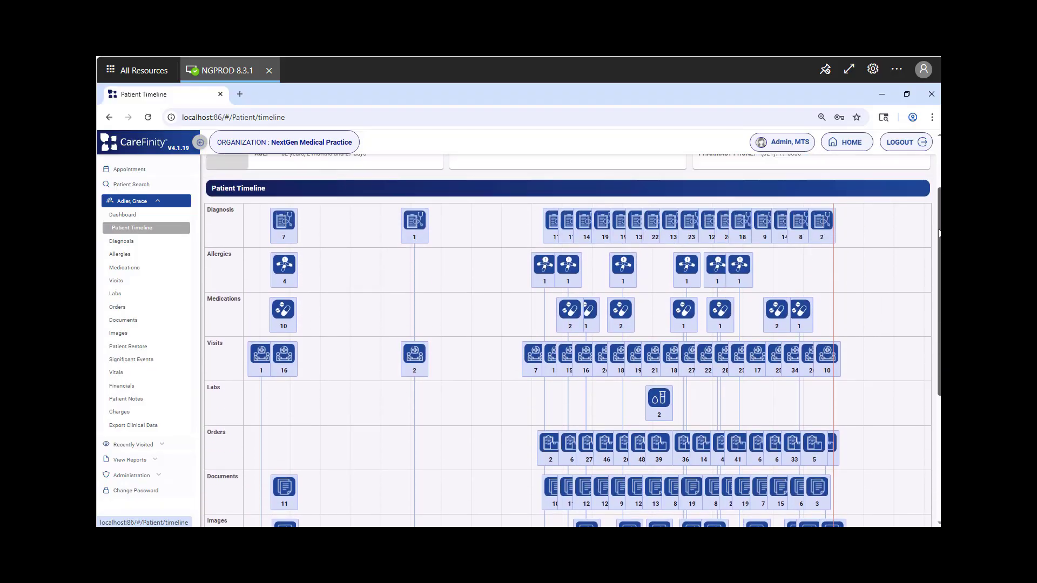
{"action": "scroll", "coordinate": [939, 234], "scroll_direction": "up", "scroll_amount": 2}
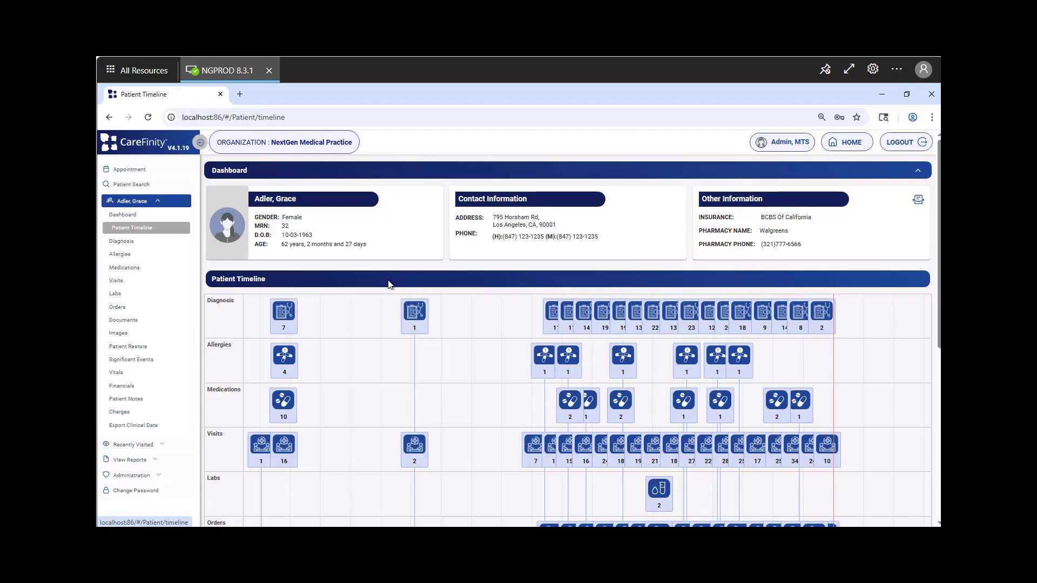
- Compare the patient's dashboard with the timeline page once more and return to the practice configuration
{"action": "left_click", "coordinate": [124, 215]}
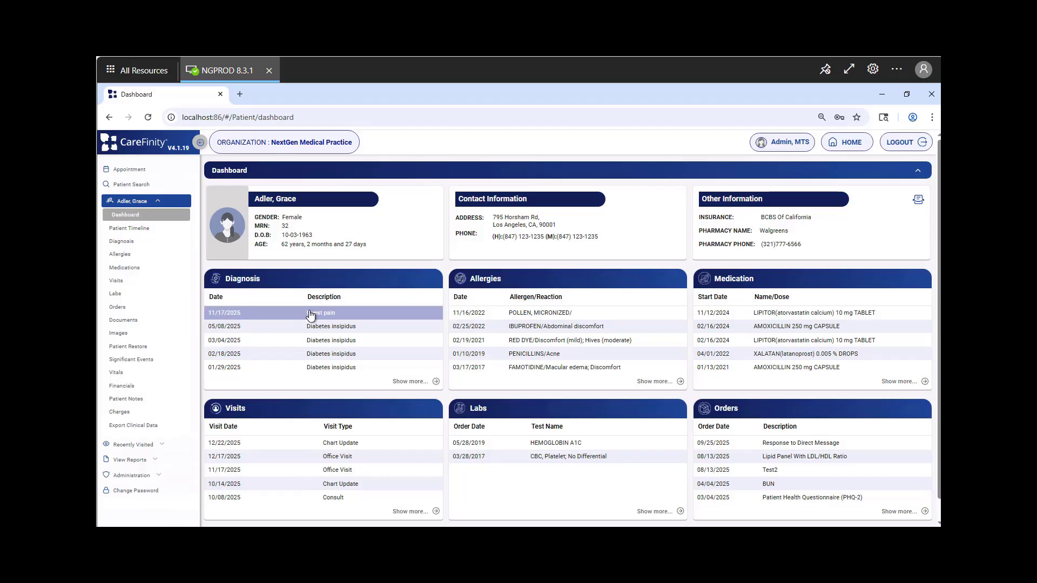
{"action": "left_click", "coordinate": [140, 232]}
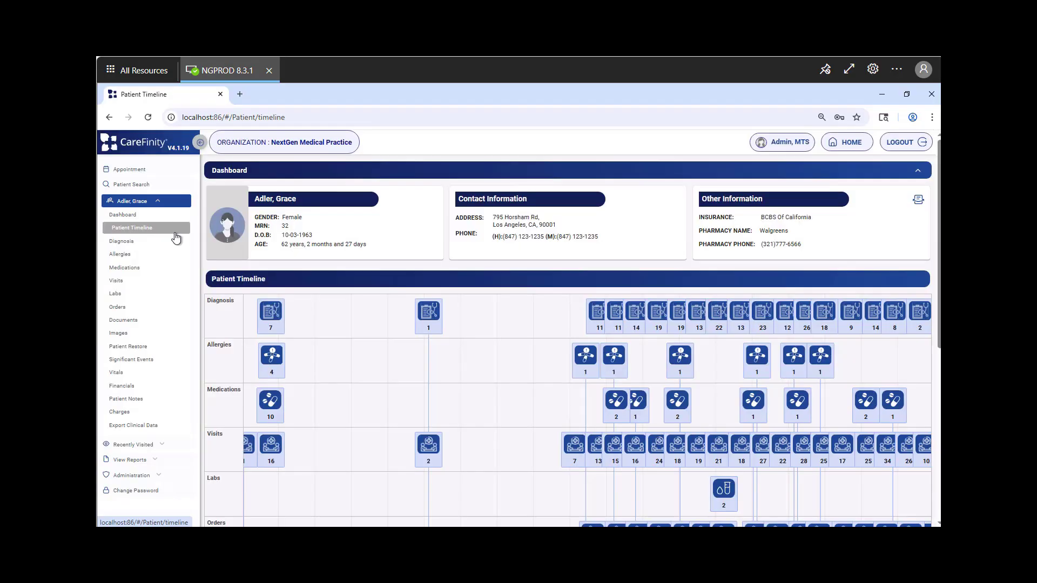
{"action": "left_click", "coordinate": [156, 476]}
{"action": "left_click", "coordinate": [153, 262]}
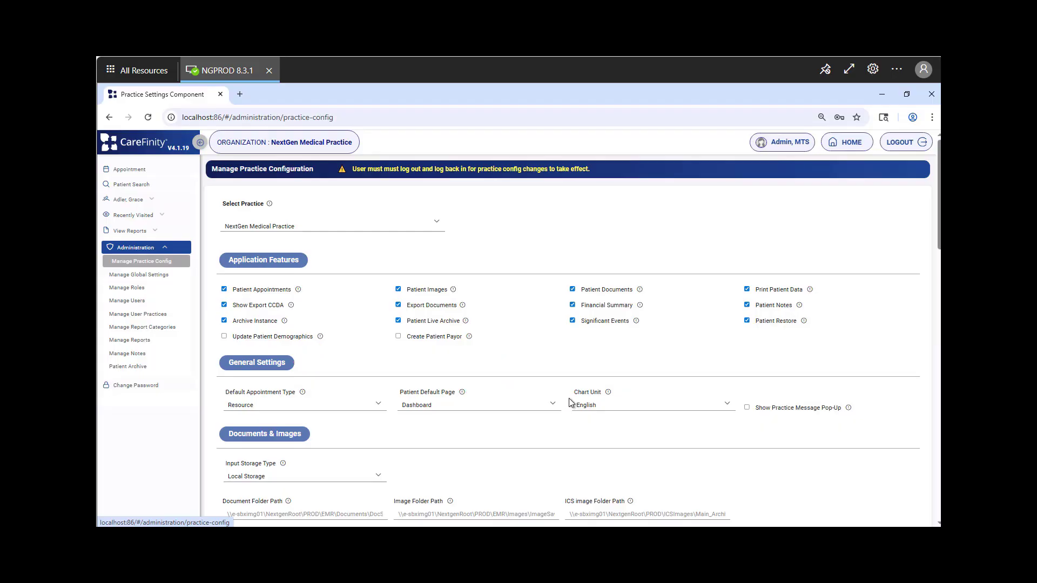
- Set the Patient Default Page to Timeline and look through the remaining practice settings down to the save option
{"action": "left_click", "coordinate": [546, 406]}
{"action": "left_click", "coordinate": [476, 441]}
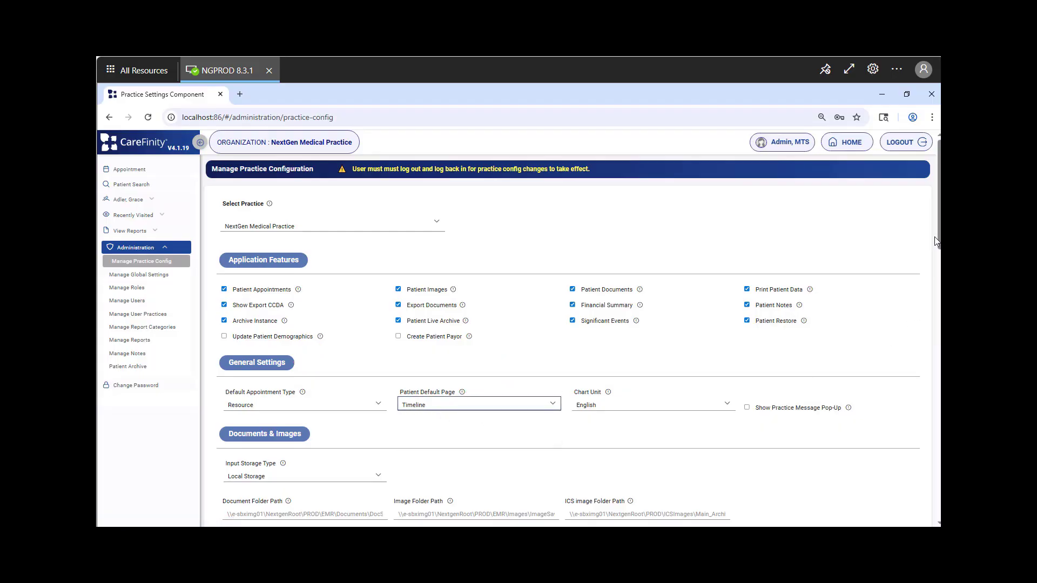
{"action": "left_click_drag", "start_coordinate": [939, 236], "coordinate": [939, 499]}
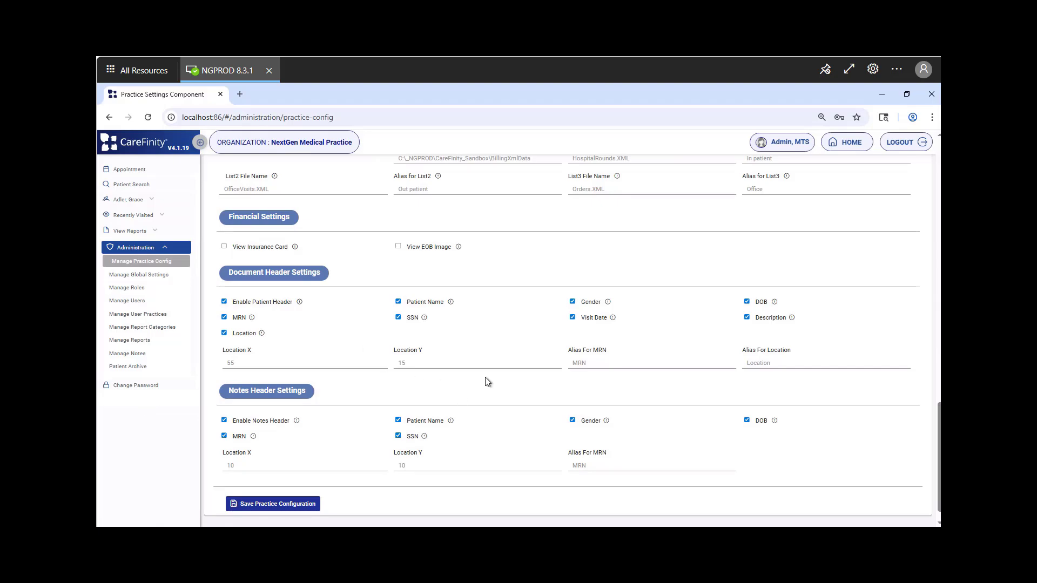
{"action": "scroll", "coordinate": [530, 368], "scroll_direction": "up", "scroll_amount": 3}
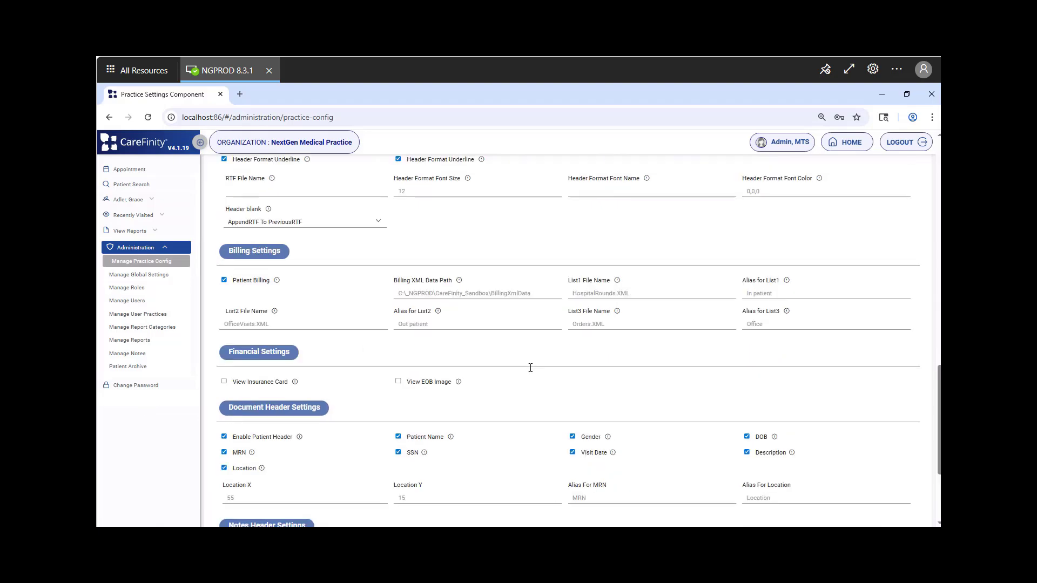
{"action": "scroll", "coordinate": [530, 367], "scroll_direction": "up", "scroll_amount": 8}
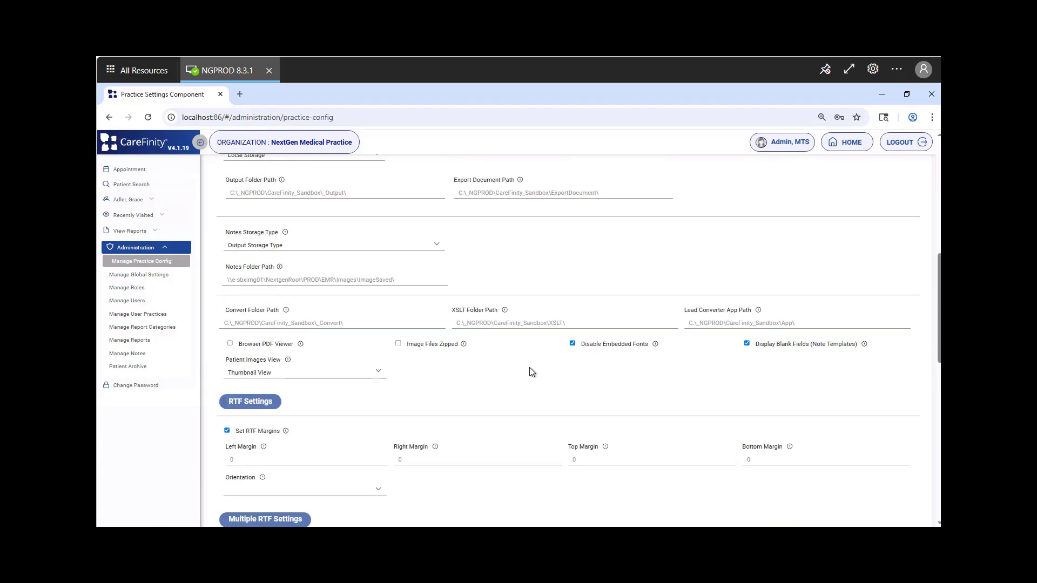
{"action": "scroll", "coordinate": [532, 372], "scroll_direction": "up", "scroll_amount": 5}
{"action": "scroll", "coordinate": [531, 372], "scroll_direction": "up", "scroll_amount": 4}
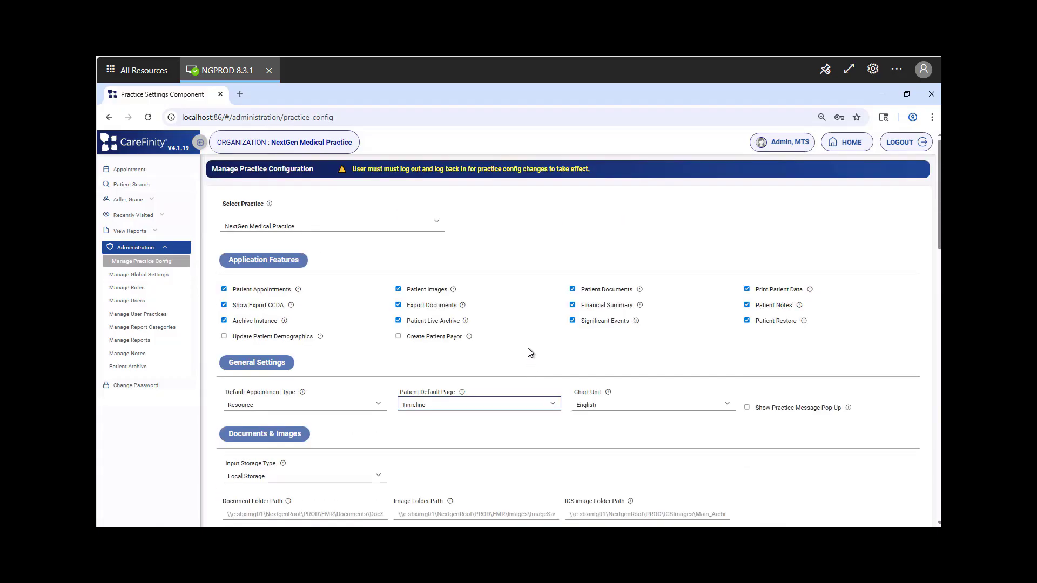
- Set the Patient Default Page back to Dashboard in the general settings
{"action": "left_click", "coordinate": [551, 402]}
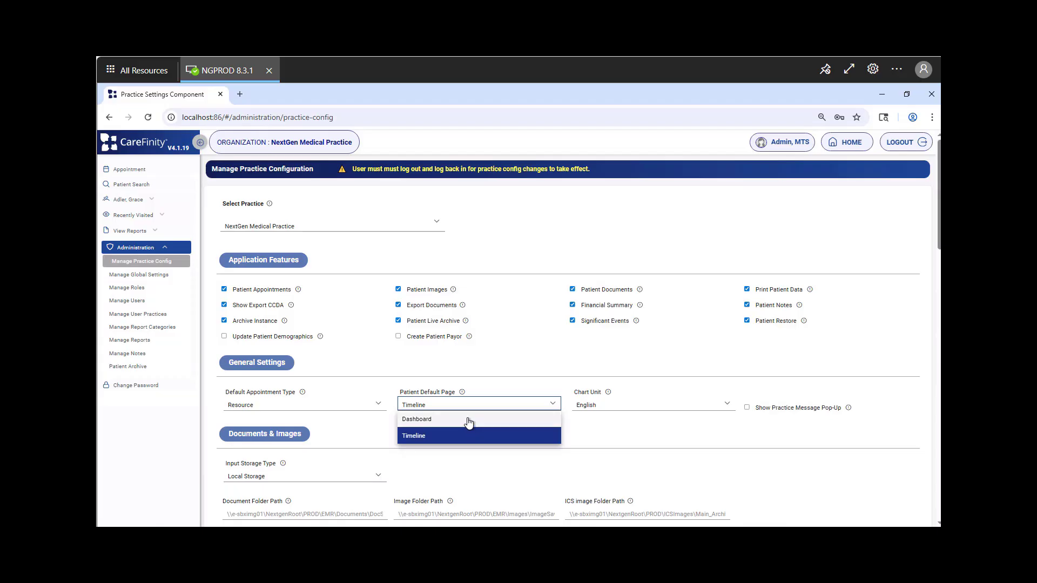
{"action": "left_click", "coordinate": [468, 419]}
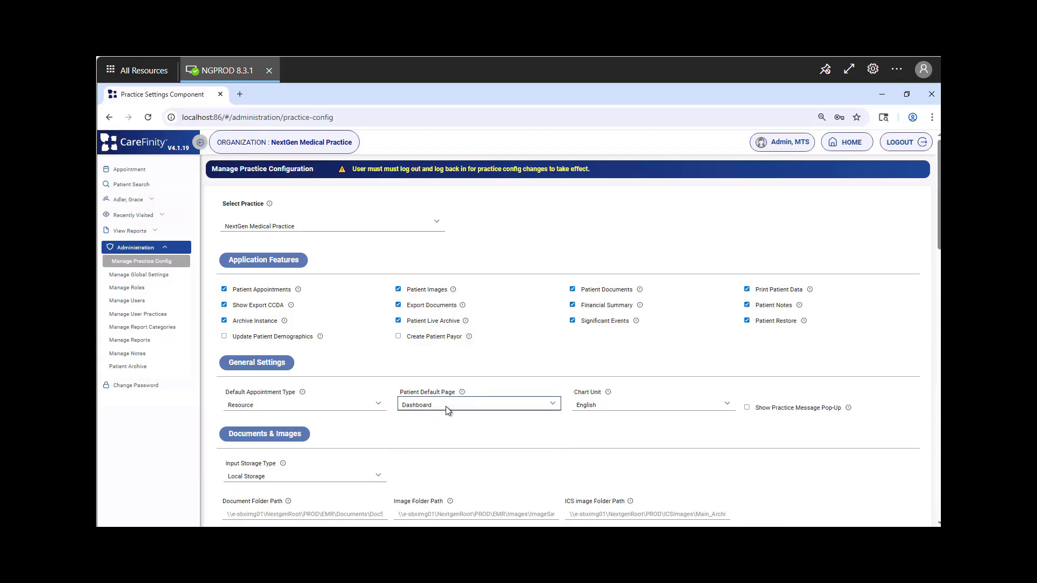
- Examine the practice configuration from Documents & Images through the RTF, billing and financial settings
{"action": "scroll", "coordinate": [436, 324], "scroll_direction": "down", "scroll_amount": 3}
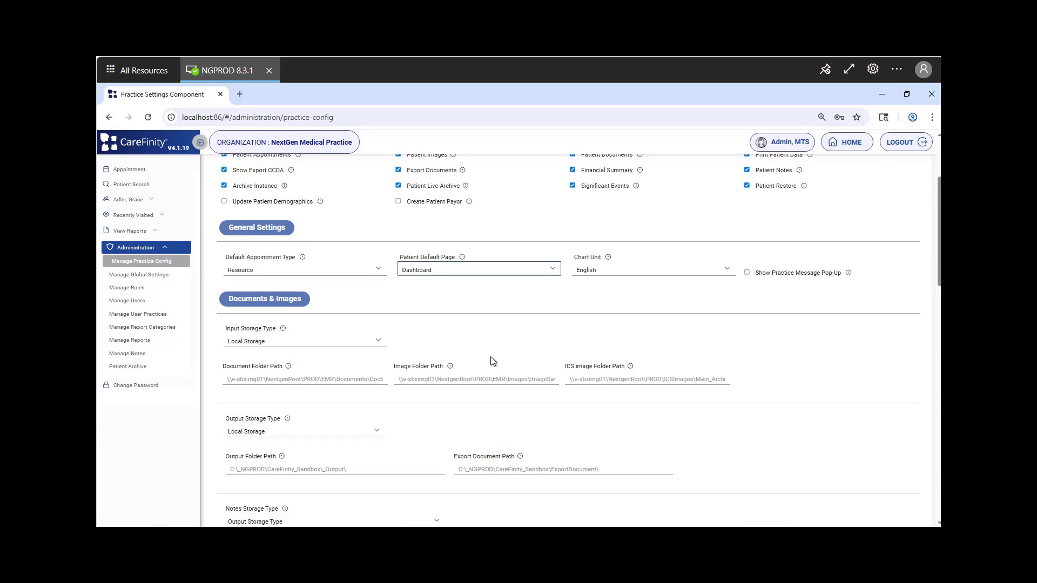
{"action": "scroll", "coordinate": [490, 359], "scroll_direction": "down", "scroll_amount": 2}
{"action": "scroll", "coordinate": [493, 360], "scroll_direction": "down", "scroll_amount": 2}
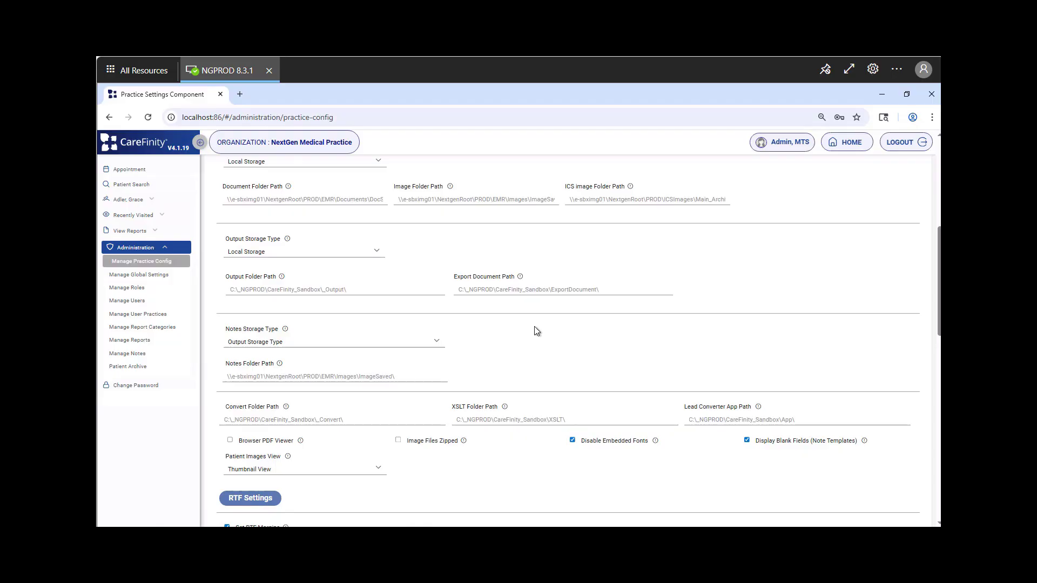
{"action": "scroll", "coordinate": [536, 331], "scroll_direction": "down", "scroll_amount": 7}
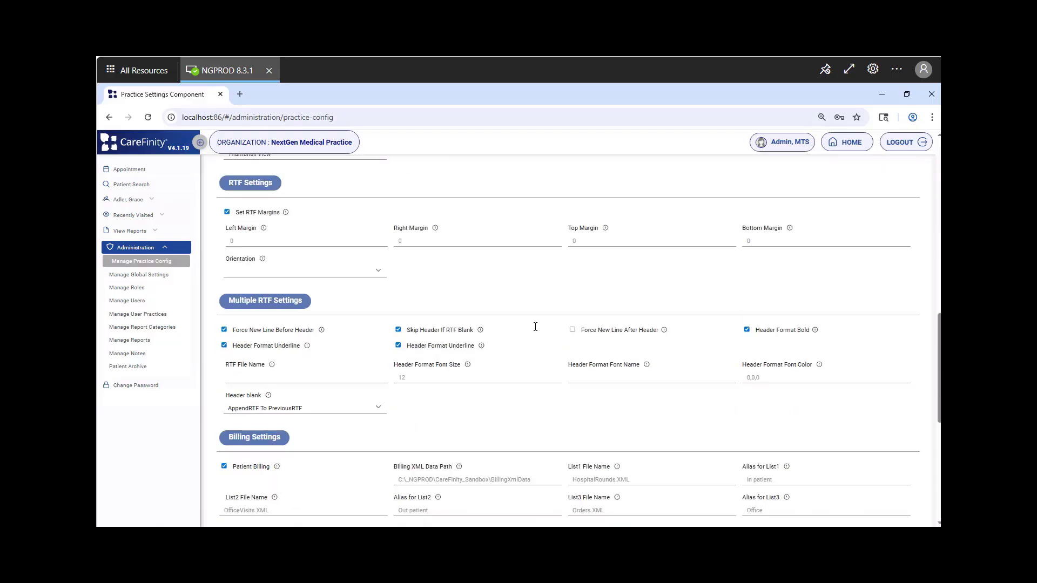
{"action": "scroll", "coordinate": [536, 331], "scroll_direction": "down", "scroll_amount": 3}
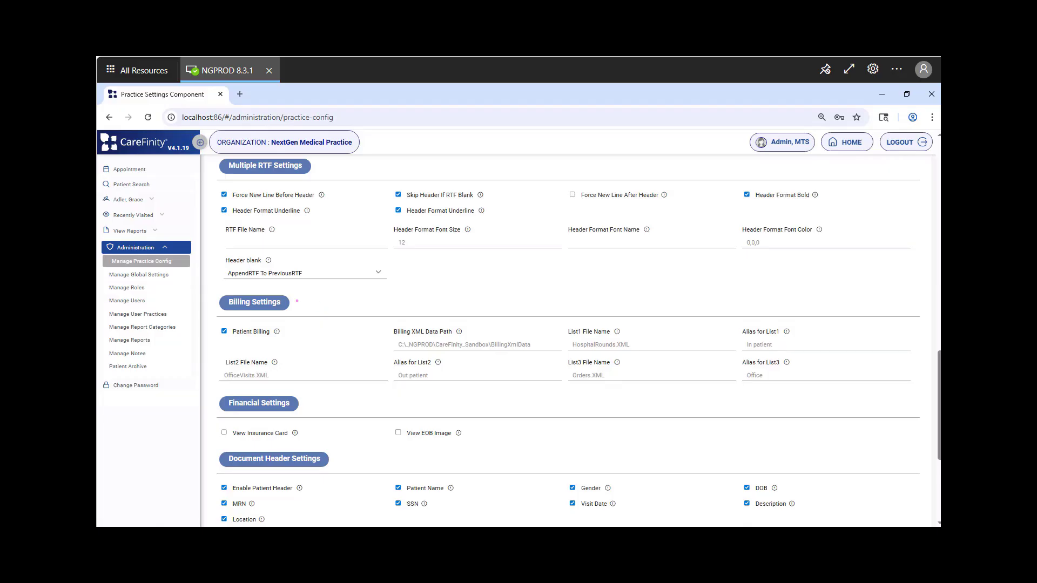
{"action": "mouse_move", "coordinate": [306, 399]}
{"action": "left_mouse_down"}
{"action": "mouse_move", "coordinate": [347, 338]}
{"action": "mouse_move", "coordinate": [375, 328]}
{"action": "left_mouse_up"}
{"action": "left_click_drag", "start_coordinate": [237, 427], "coordinate": [278, 395]}
{"action": "left_click_drag", "start_coordinate": [405, 430], "coordinate": [436, 401]}
- Enable Gender in the Notes Header Settings of the practice configuration
{"action": "scroll", "coordinate": [512, 424], "scroll_direction": "down", "scroll_amount": 3}
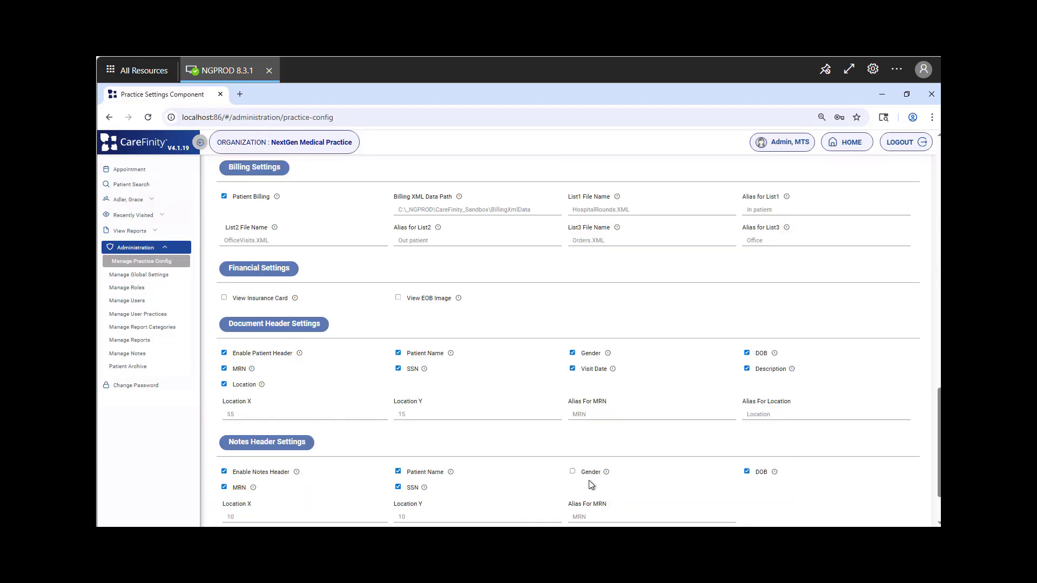
{"action": "left_click", "coordinate": [573, 472]}
{"action": "scroll", "coordinate": [478, 317], "scroll_direction": "down", "scroll_amount": 1}
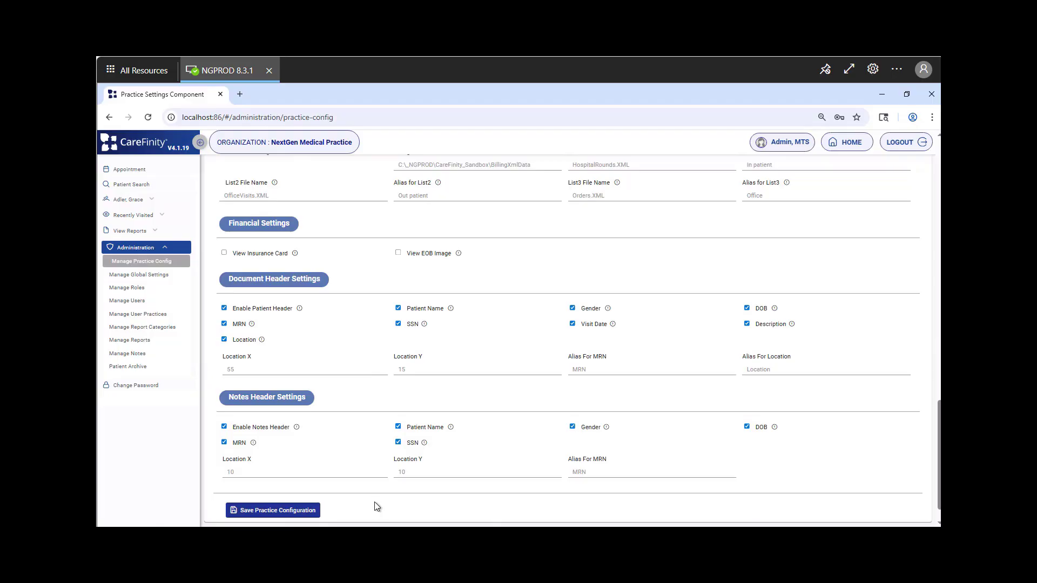
- Open the global settings and list the Menu Item Alias entries
{"action": "scroll", "coordinate": [416, 443], "scroll_direction": "up", "scroll_amount": 20}
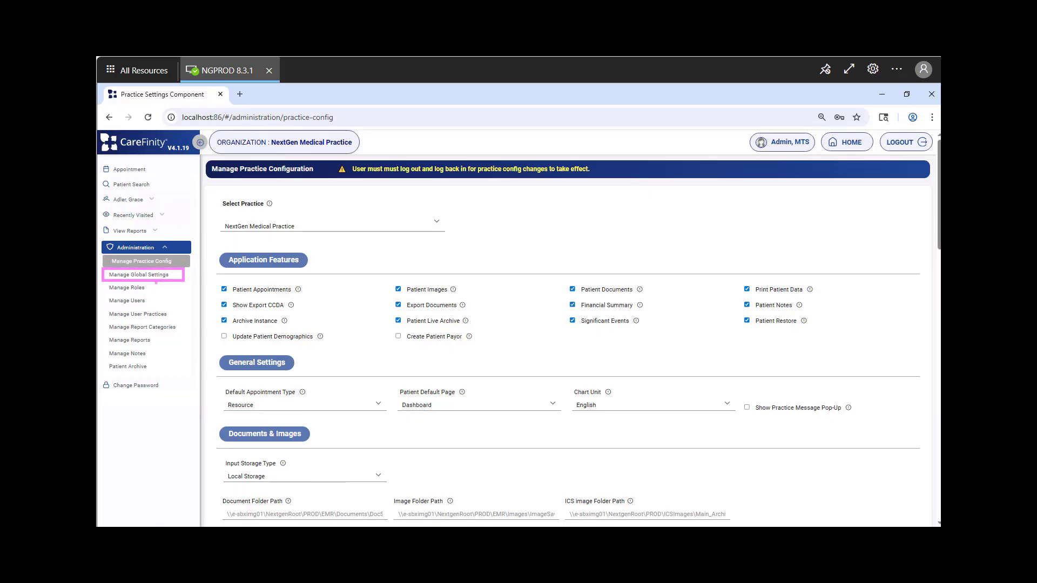
{"action": "left_click", "coordinate": [153, 276]}
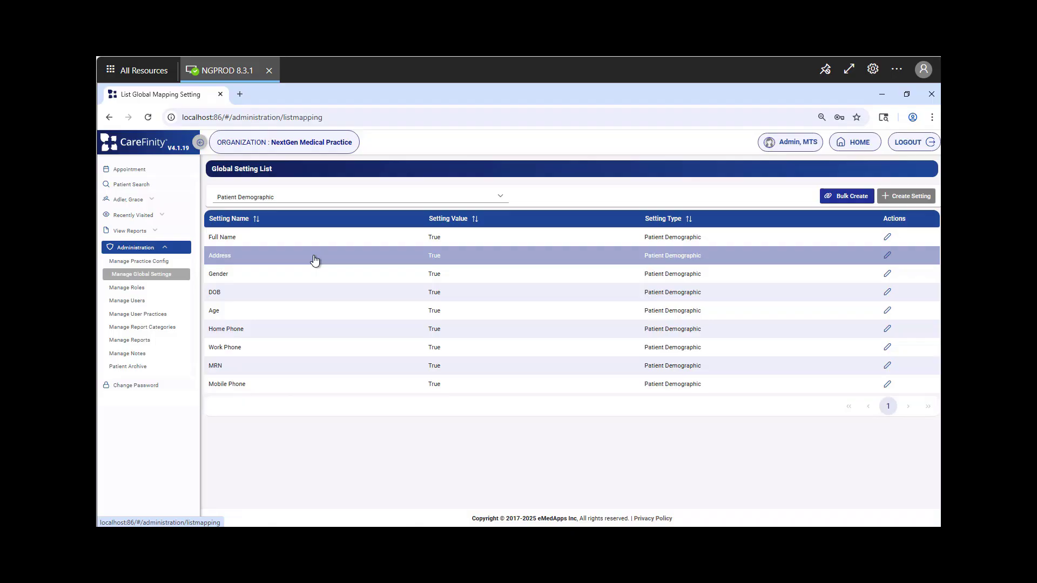
{"action": "left_click", "coordinate": [499, 198]}
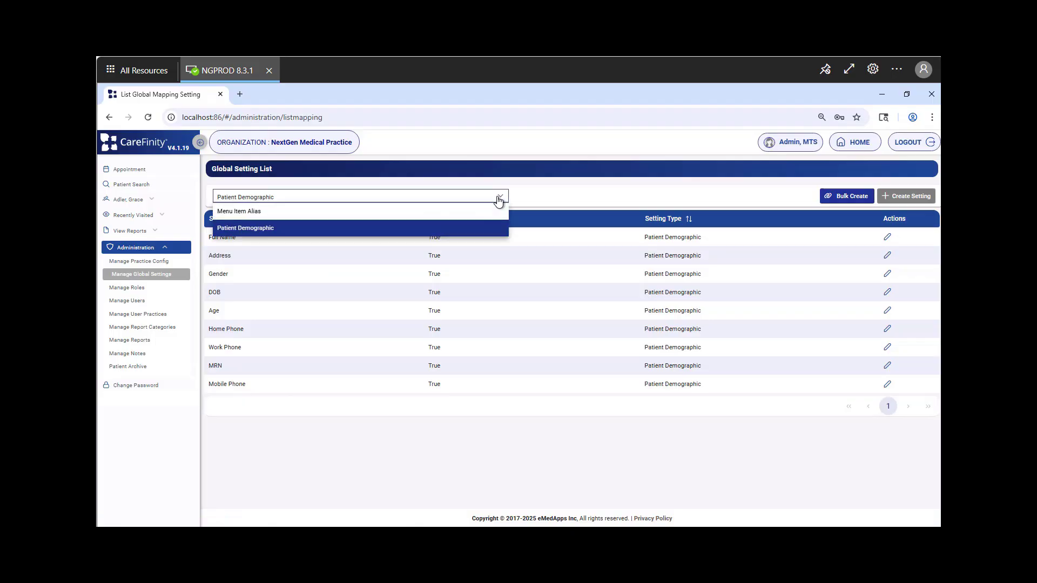
{"action": "left_click", "coordinate": [267, 212]}
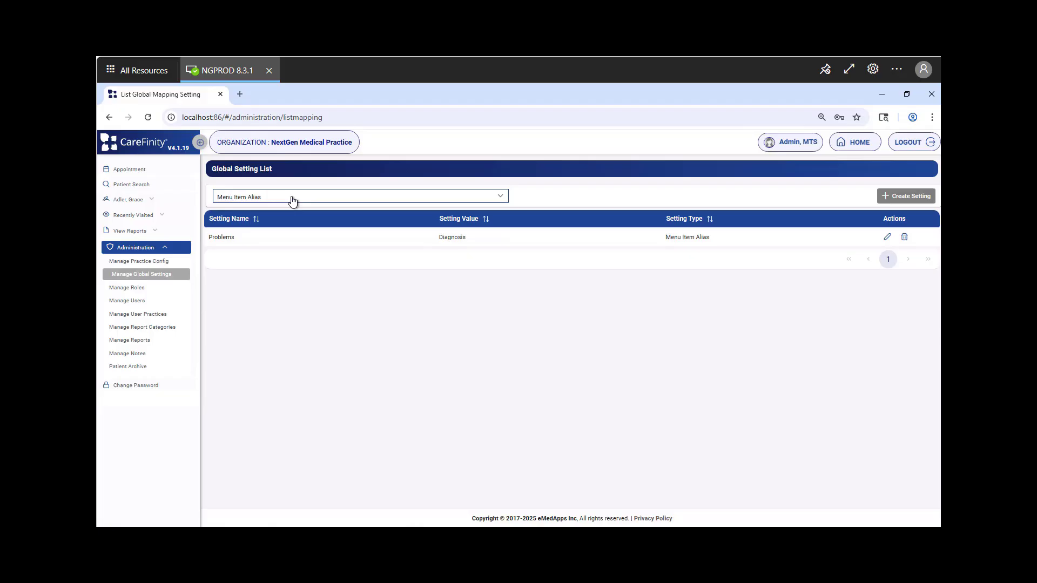
- Examine the Diagnosis label on the current patient's dashboard and timeline
{"action": "left_click", "coordinate": [154, 201]}
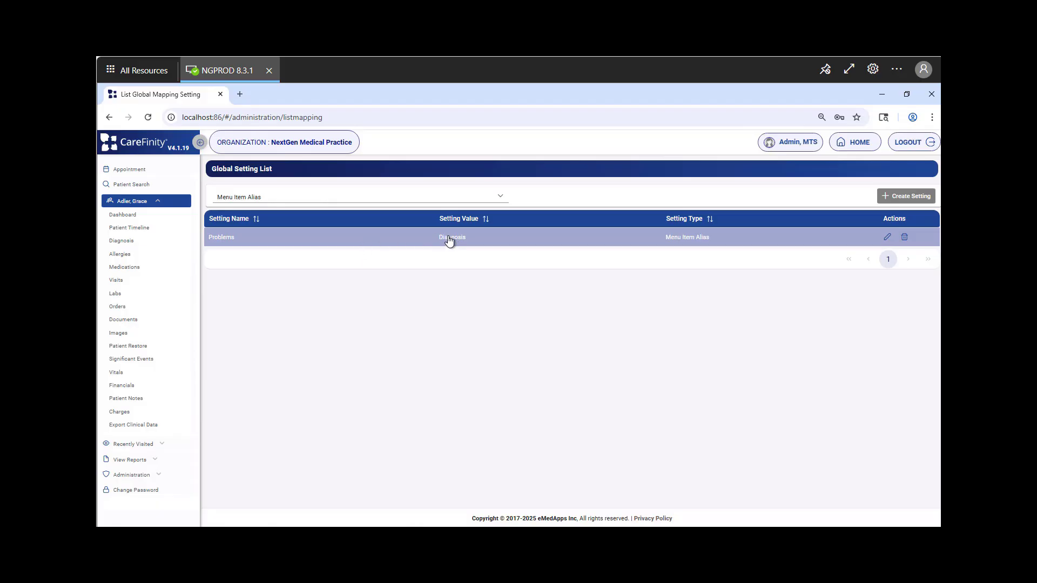
{"action": "left_click", "coordinate": [114, 216]}
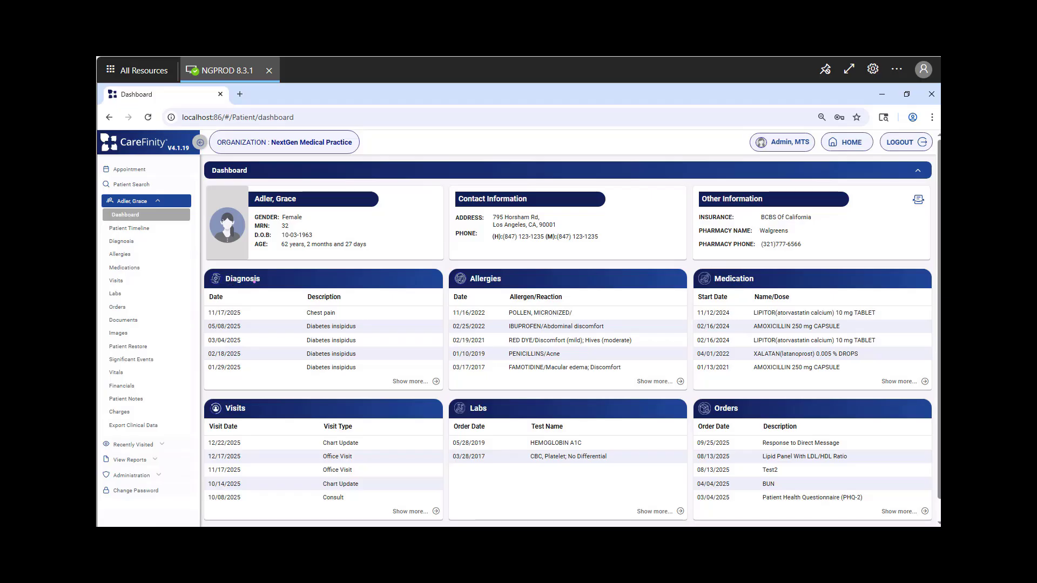
{"action": "left_click_drag", "start_coordinate": [272, 278], "coordinate": [323, 239]}
{"action": "left_click", "coordinate": [124, 229]}
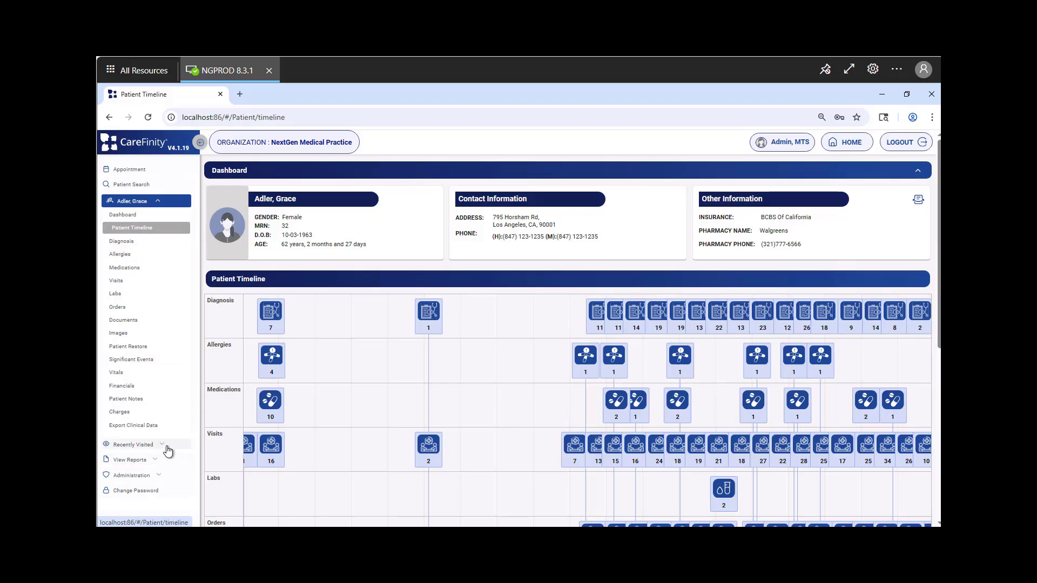
- Return to the global settings and display the Menu Item Alias list again
{"action": "left_click", "coordinate": [156, 475]}
{"action": "left_click", "coordinate": [161, 275]}
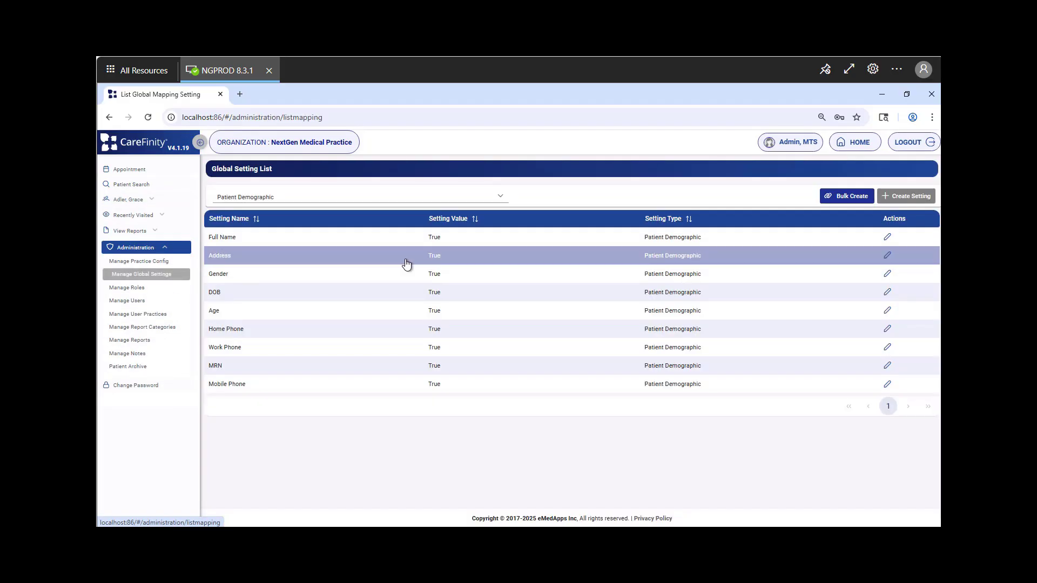
{"action": "left_click", "coordinate": [417, 205]}
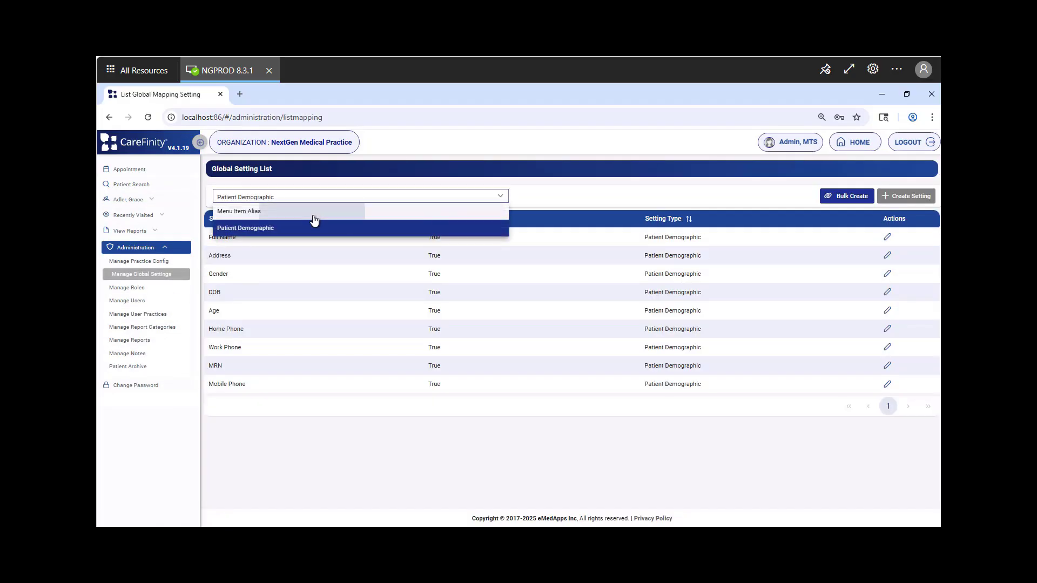
{"action": "left_click", "coordinate": [315, 217]}
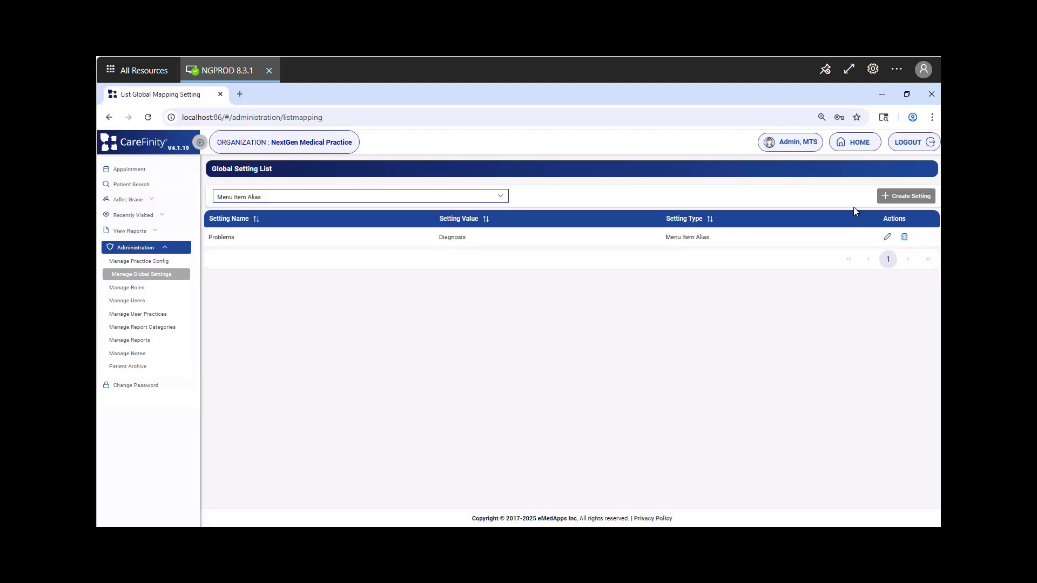
- Create a Menu Item Alias setting for Allergies with the value Allergen and save it
{"action": "left_click", "coordinate": [898, 198]}
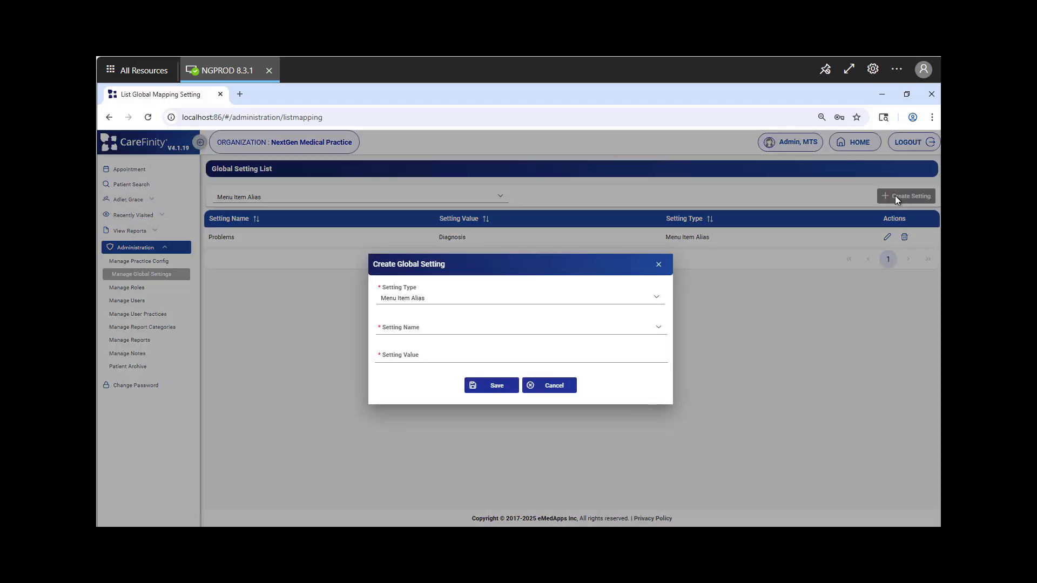
{"action": "left_click", "coordinate": [659, 327]}
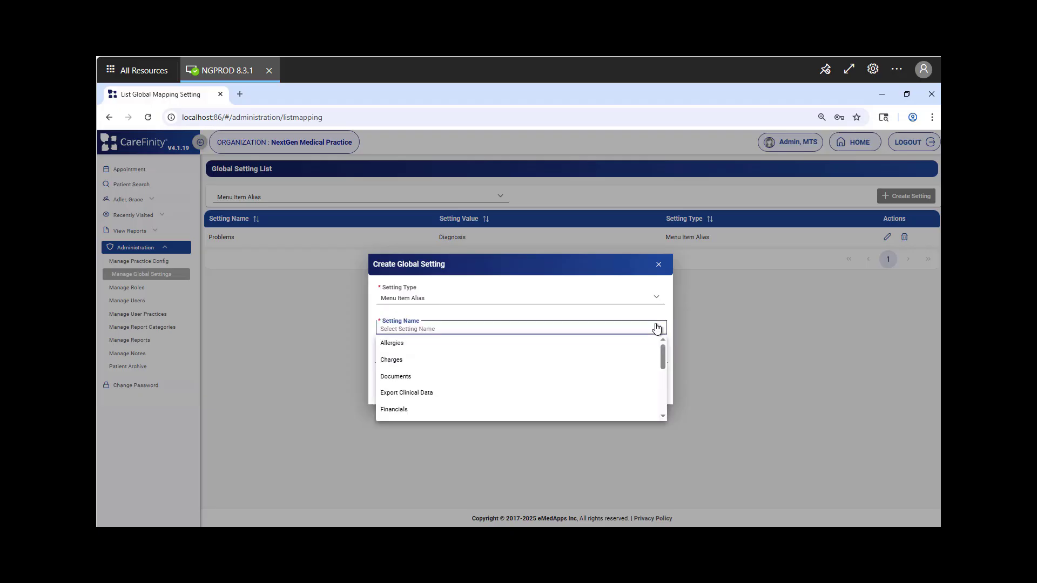
{"action": "mouse_move", "coordinate": [662, 347]}
{"action": "left_mouse_down"}
{"action": "mouse_move", "coordinate": [652, 413]}
{"action": "mouse_move", "coordinate": [650, 342]}
{"action": "left_mouse_up"}
{"action": "left_click", "coordinate": [407, 346]}
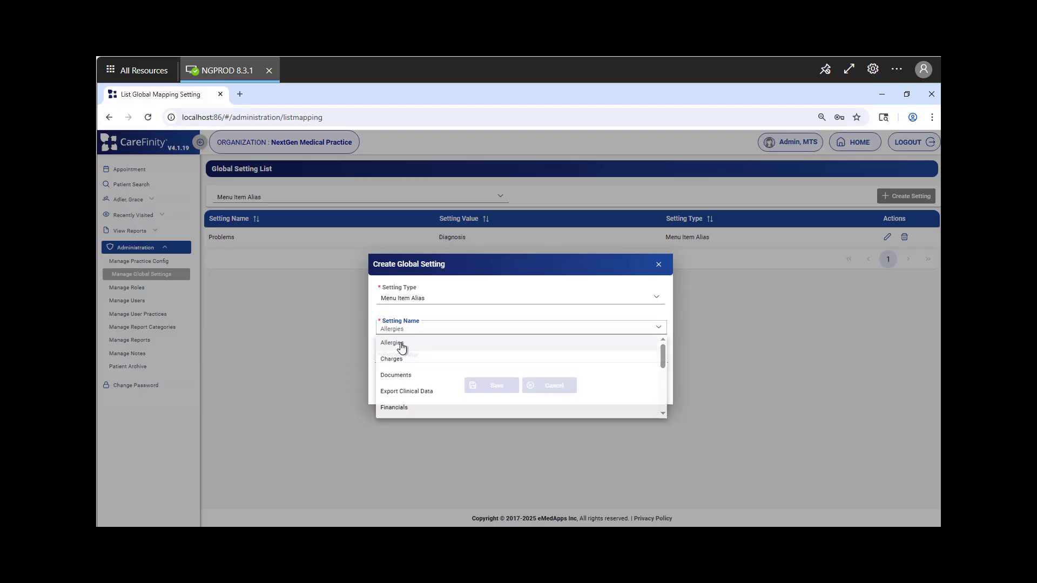
{"action": "left_click", "coordinate": [423, 356]}
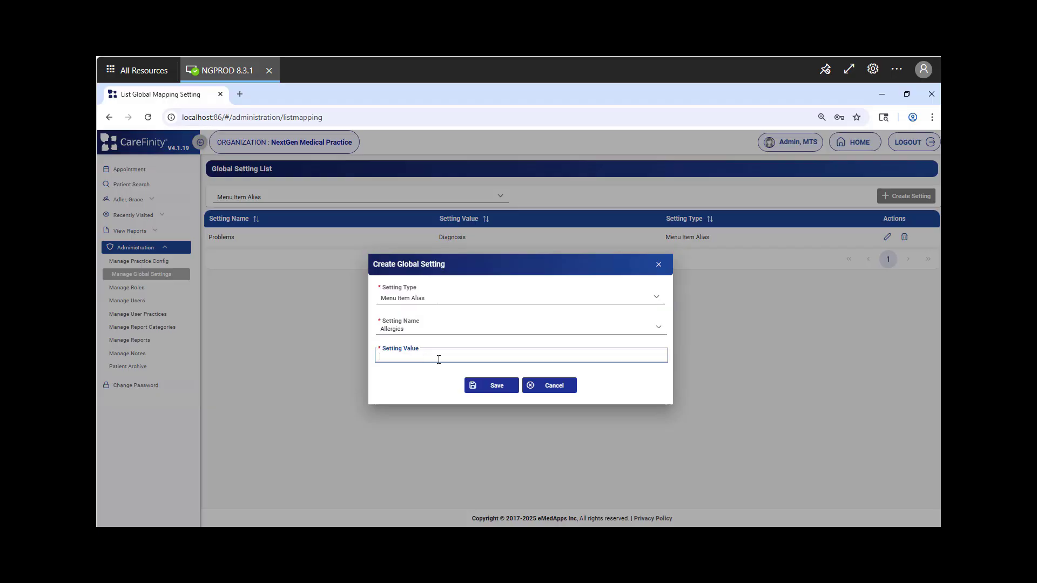
{"action": "type", "text": "Allergen"}
{"action": "left_click", "coordinate": [493, 392]}
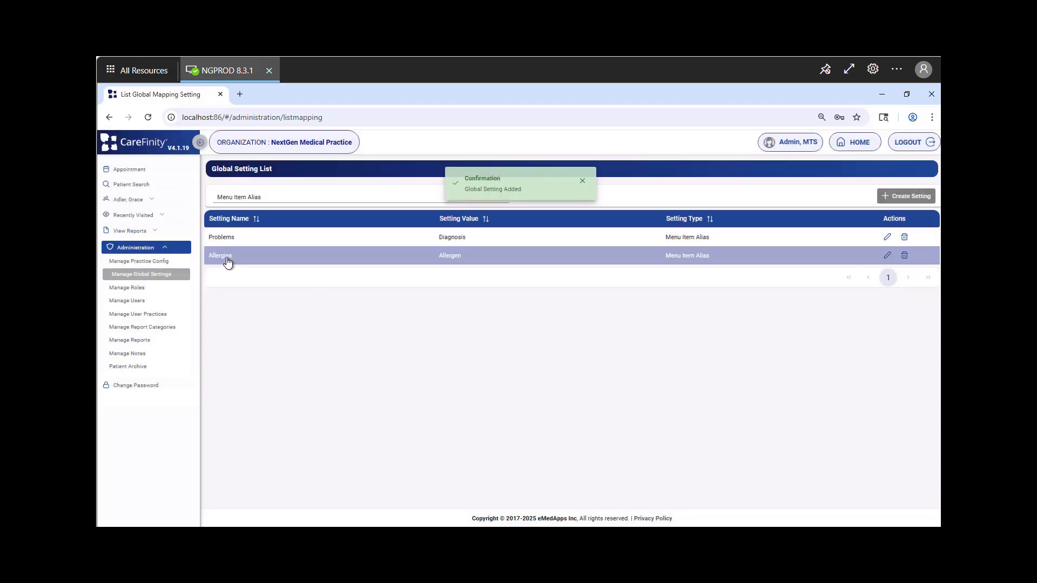
- Delete the Allergies menu item alias from the global setting list
{"action": "left_click", "coordinate": [458, 261]}
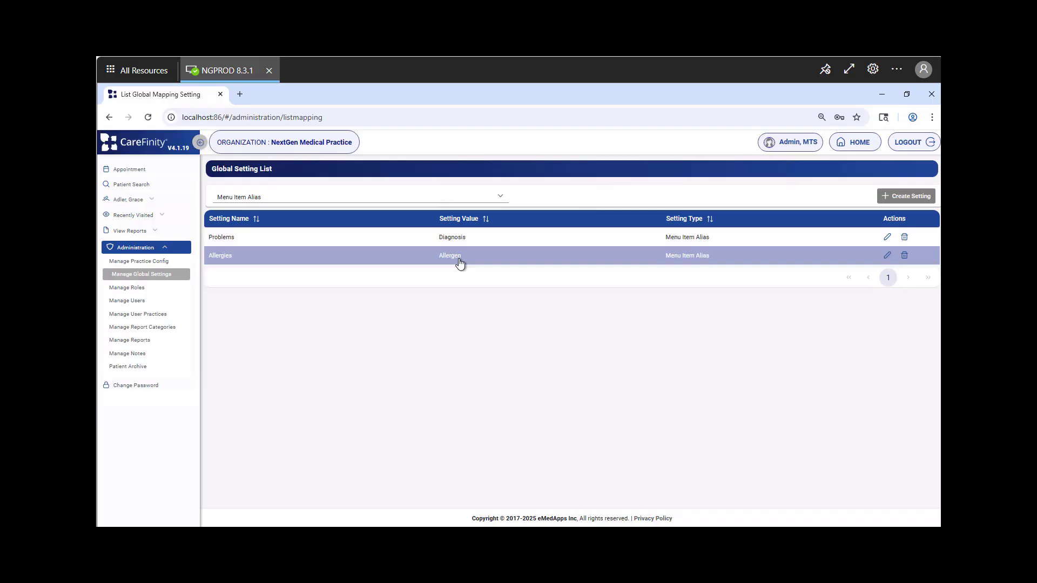
{"action": "left_click", "coordinate": [904, 255]}
{"action": "left_click", "coordinate": [502, 354]}
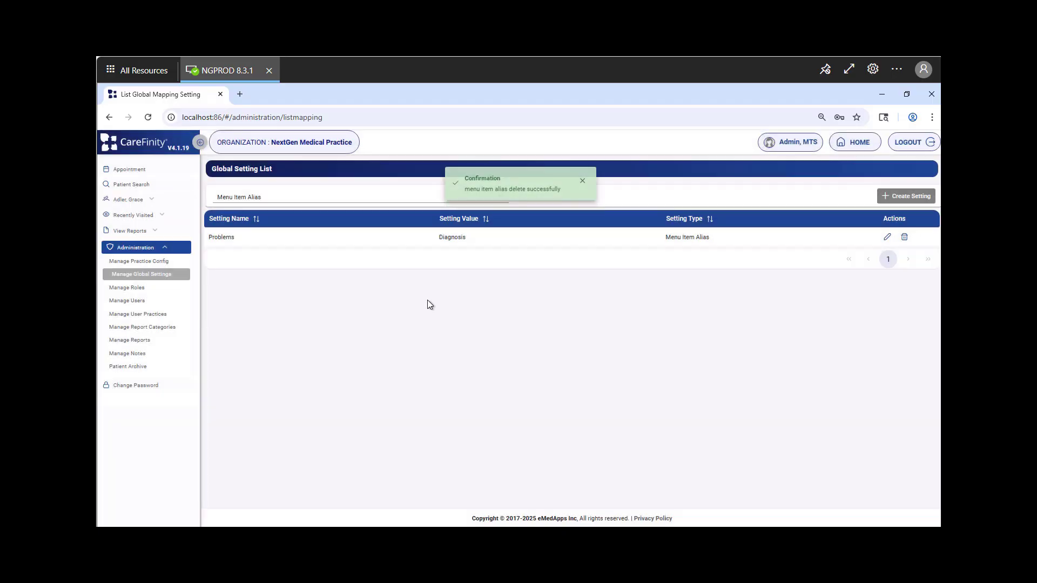
- List the Patient Demographic settings, compare them with the current patient's dashboard details, and return to the global settings
{"action": "left_click", "coordinate": [378, 199]}
{"action": "left_click", "coordinate": [262, 232]}
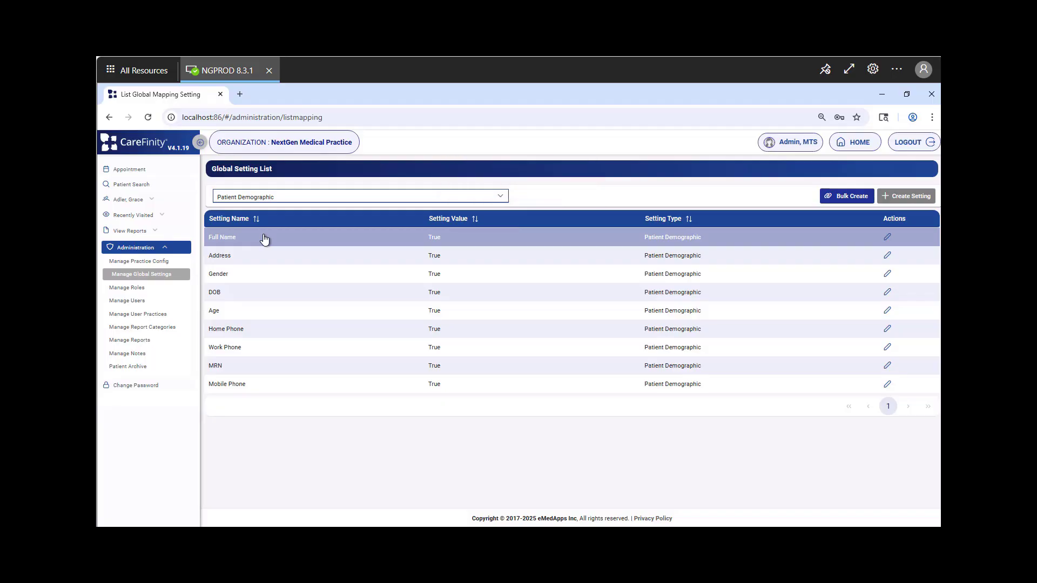
{"action": "left_click", "coordinate": [138, 201]}
{"action": "left_click", "coordinate": [132, 213]}
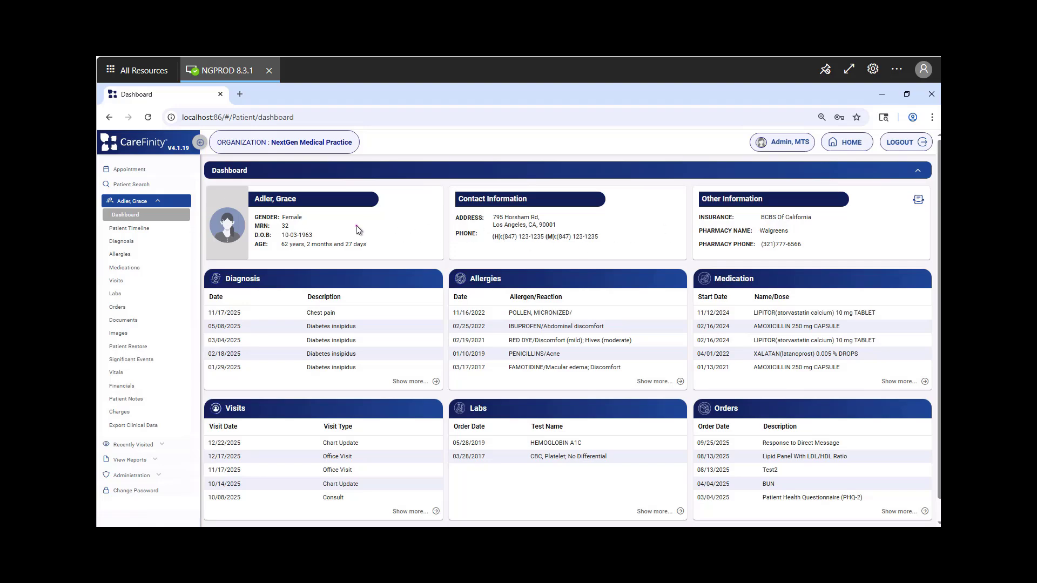
{"action": "mouse_move", "coordinate": [252, 185]}
{"action": "left_mouse_down"}
{"action": "mouse_move", "coordinate": [542, 250]}
{"action": "mouse_move", "coordinate": [618, 256]}
{"action": "left_mouse_up"}
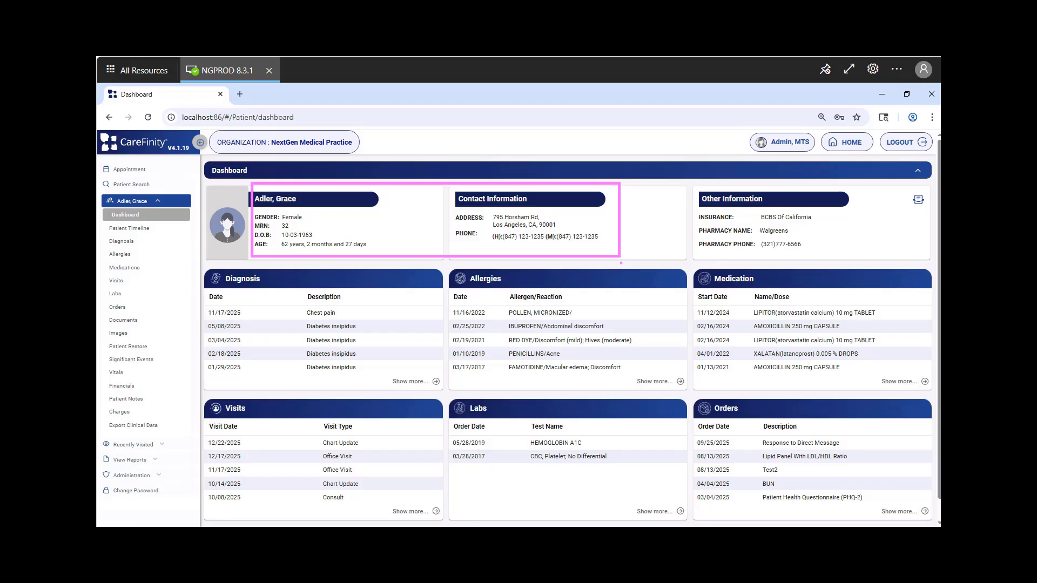
{"action": "key", "text": "Escape"}
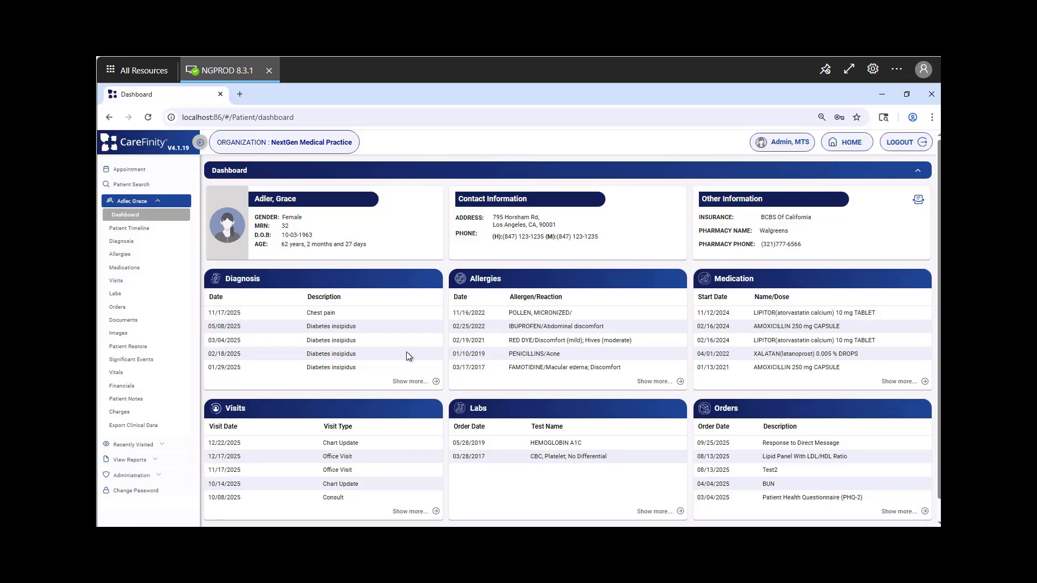
{"action": "left_click", "coordinate": [160, 476]}
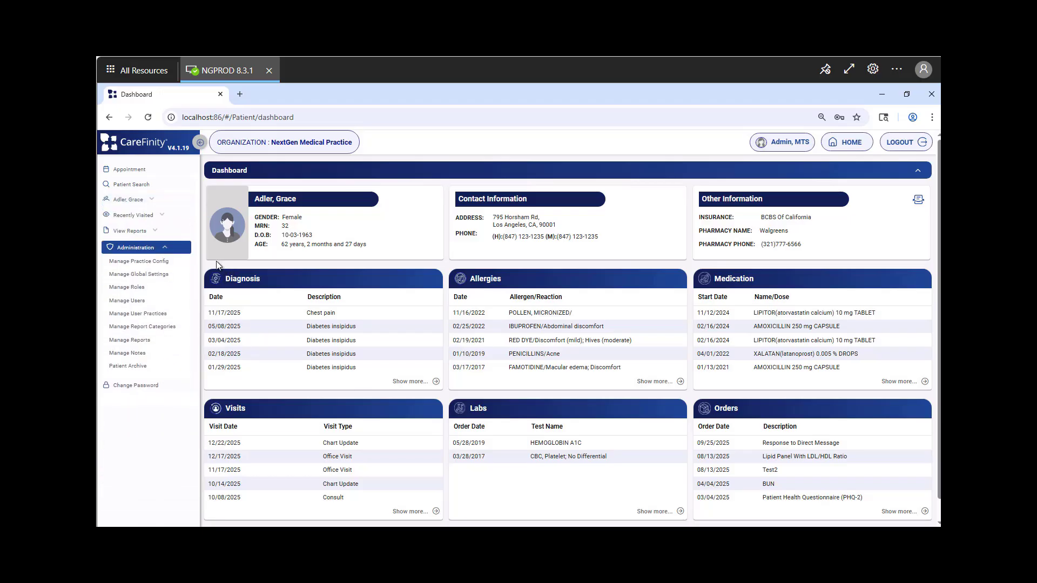
{"action": "left_click", "coordinate": [164, 276]}
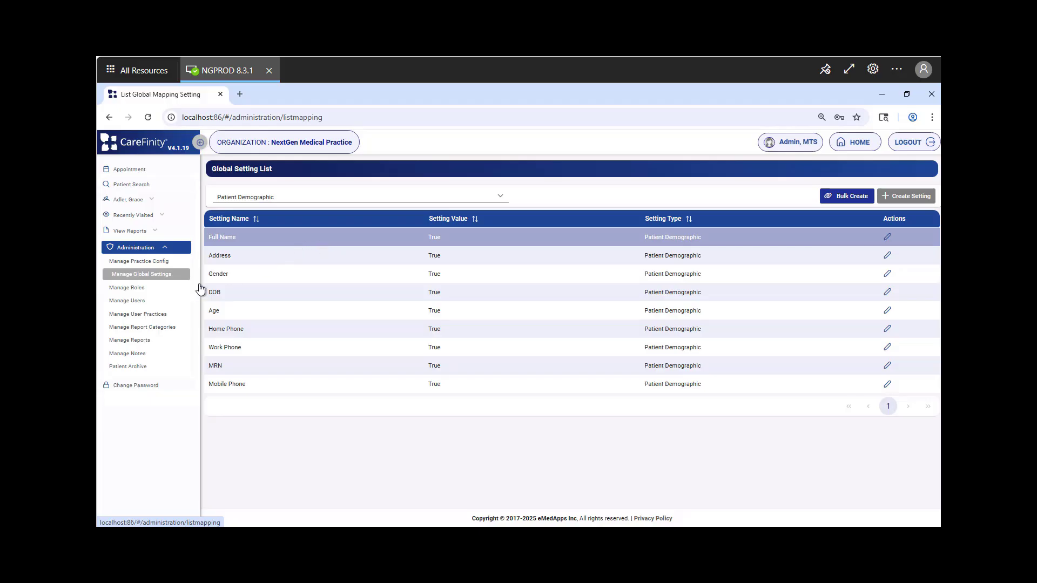
- Open the End User role for editing and examine its permissions, including Print Patient Data and Export Documents
{"action": "left_click", "coordinate": [141, 289]}
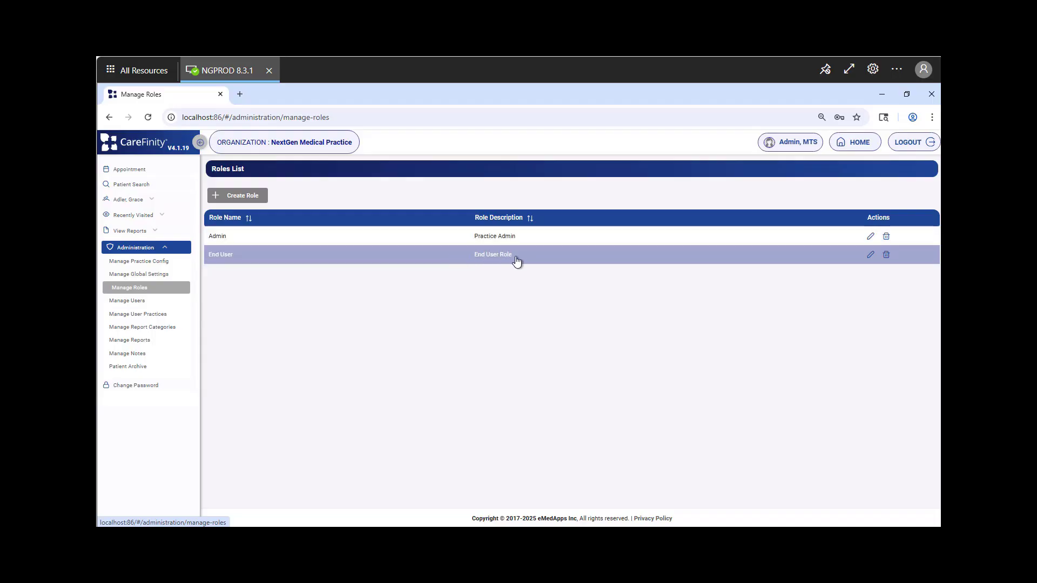
{"action": "left_click", "coordinate": [871, 256]}
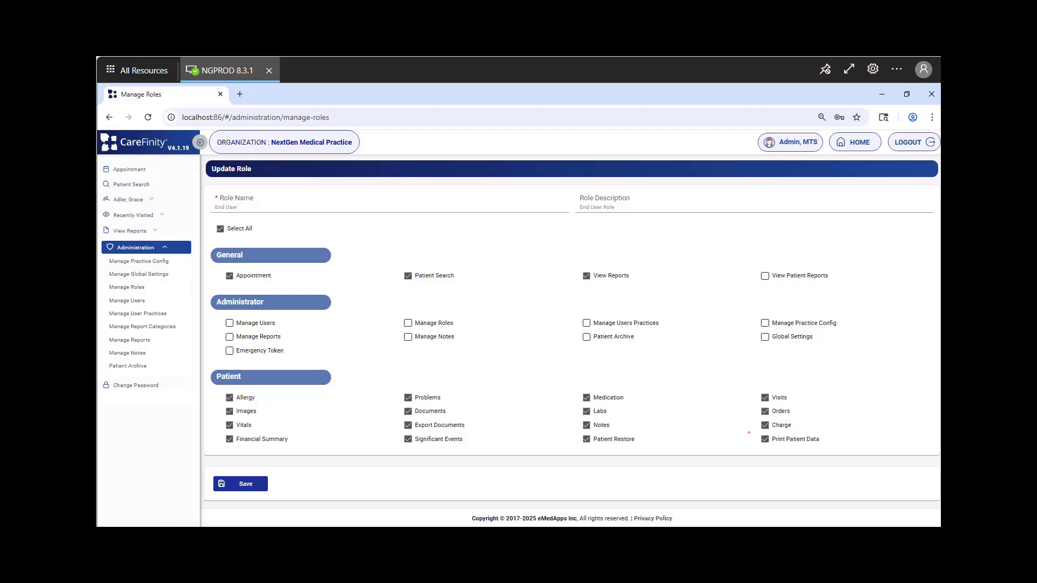
{"action": "left_click_drag", "start_coordinate": [747, 431], "coordinate": [829, 448]}
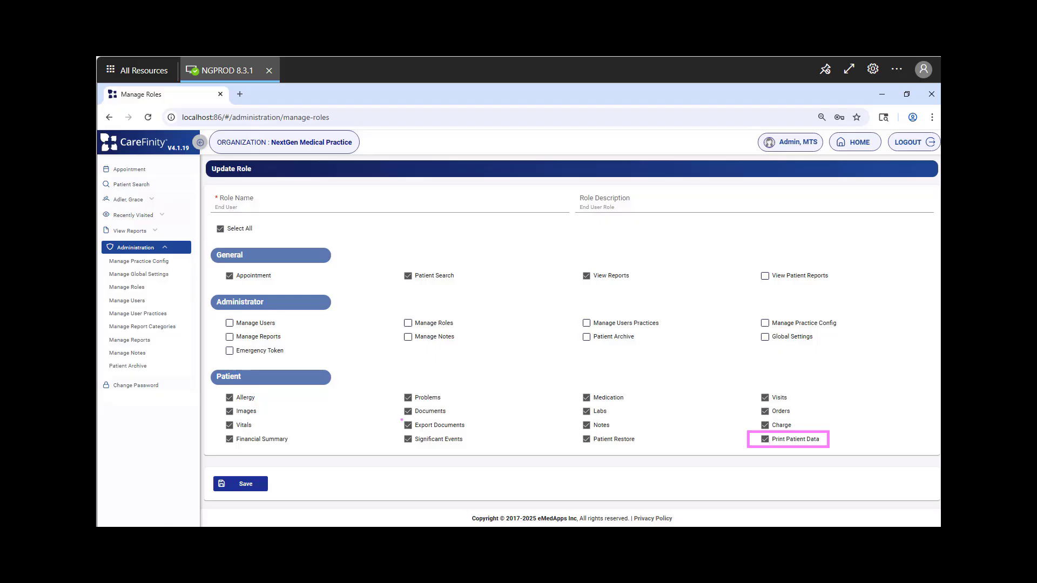
{"action": "mouse_move", "coordinate": [400, 417]}
{"action": "left_mouse_down"}
{"action": "mouse_move", "coordinate": [410, 431]}
{"action": "mouse_move", "coordinate": [471, 433]}
{"action": "left_mouse_up"}
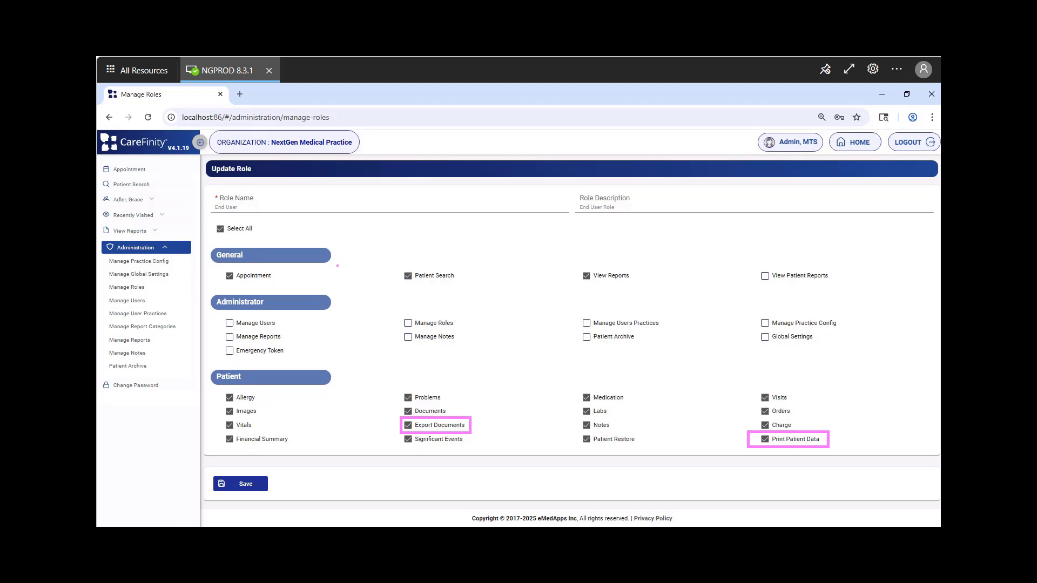
{"action": "key", "text": "Escape"}
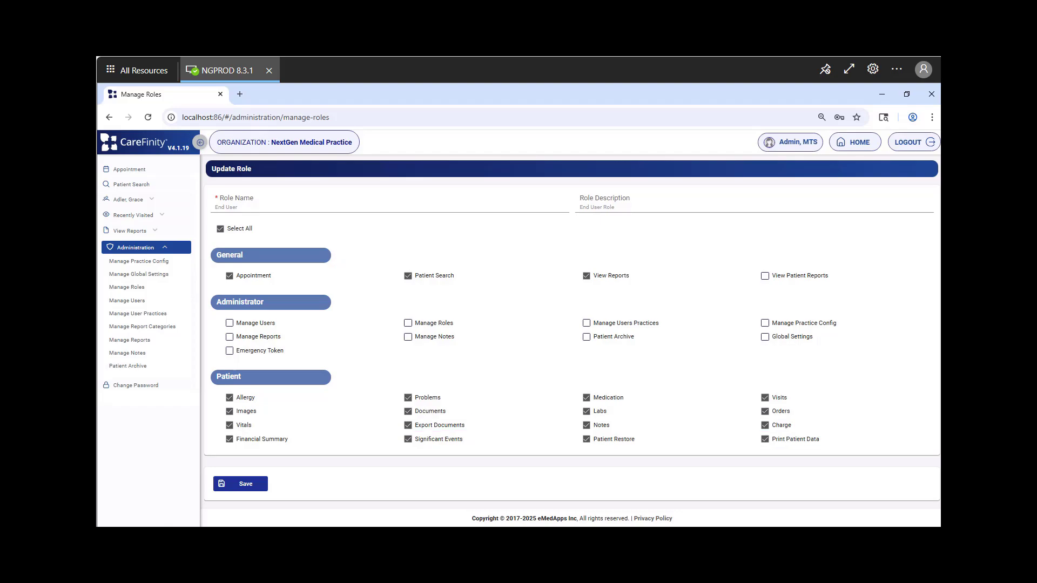
{"action": "left_click", "coordinate": [654, 210]}
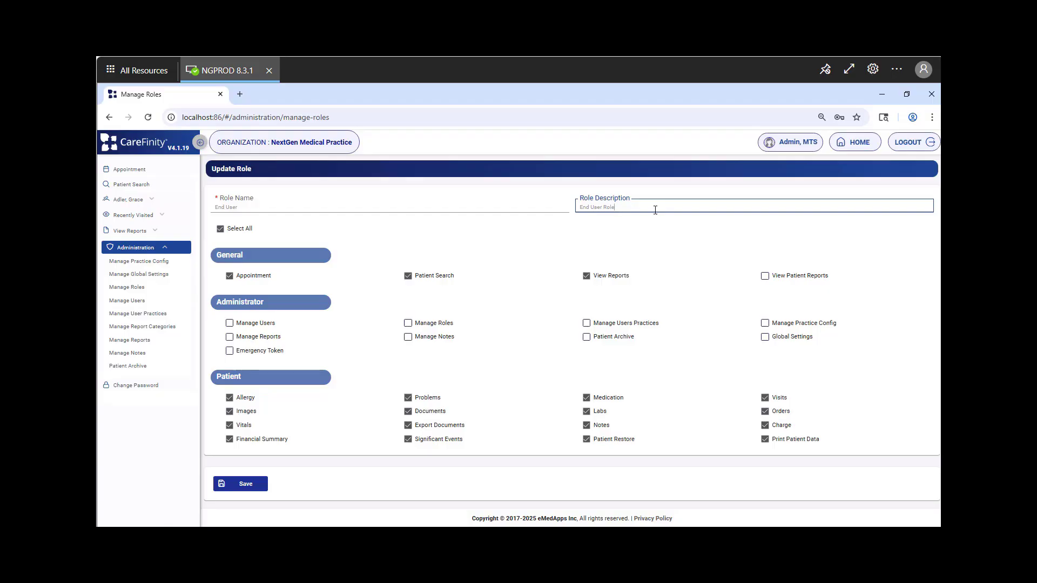
- Append "w/Print & Export" to the End User role's description and save the role
{"action": "type", "text": "w/Print & Export"}
{"action": "left_click", "coordinate": [258, 486]}
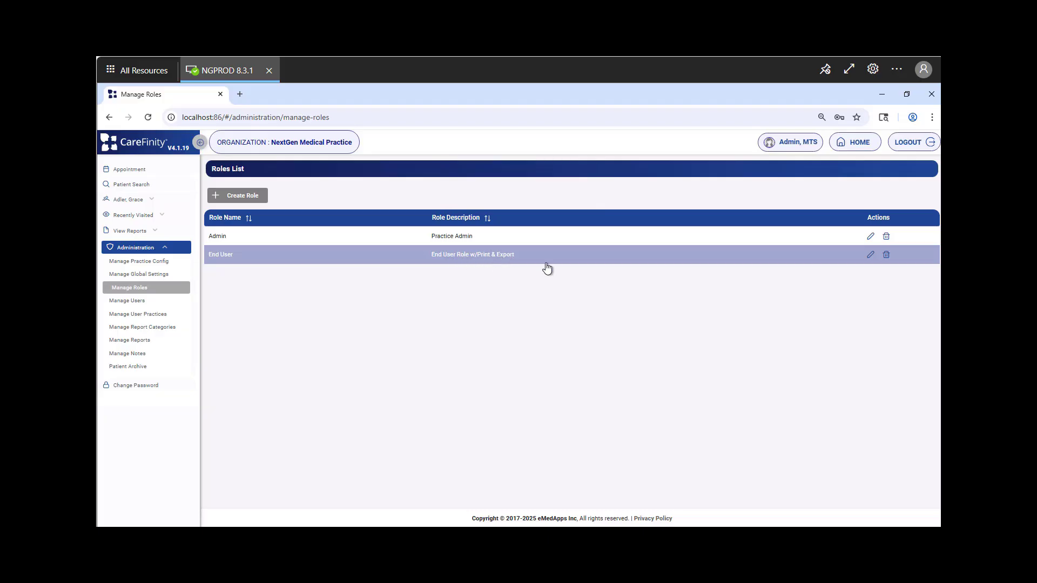
- Reopen the End User role, try clearing Print Patient Data and Export Documents, and return to the roles list without saving
{"action": "left_click", "coordinate": [869, 255]}
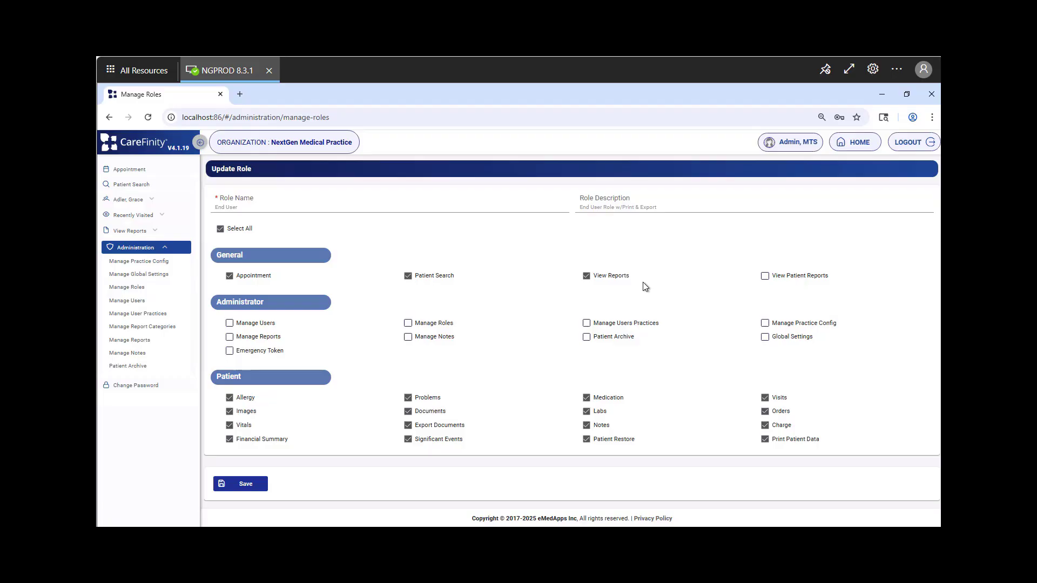
{"action": "left_click", "coordinate": [764, 440]}
{"action": "left_click", "coordinate": [408, 426]}
{"action": "left_click", "coordinate": [134, 288]}
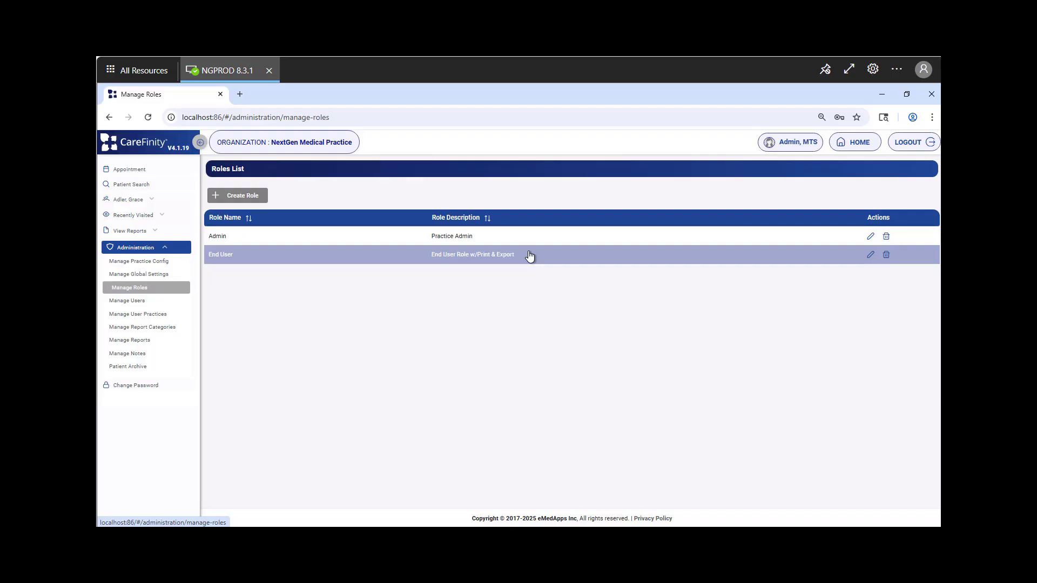
- Start creating a user from the user list and fill in its details by searching for an EHR user by last and first name
{"action": "left_click", "coordinate": [141, 302]}
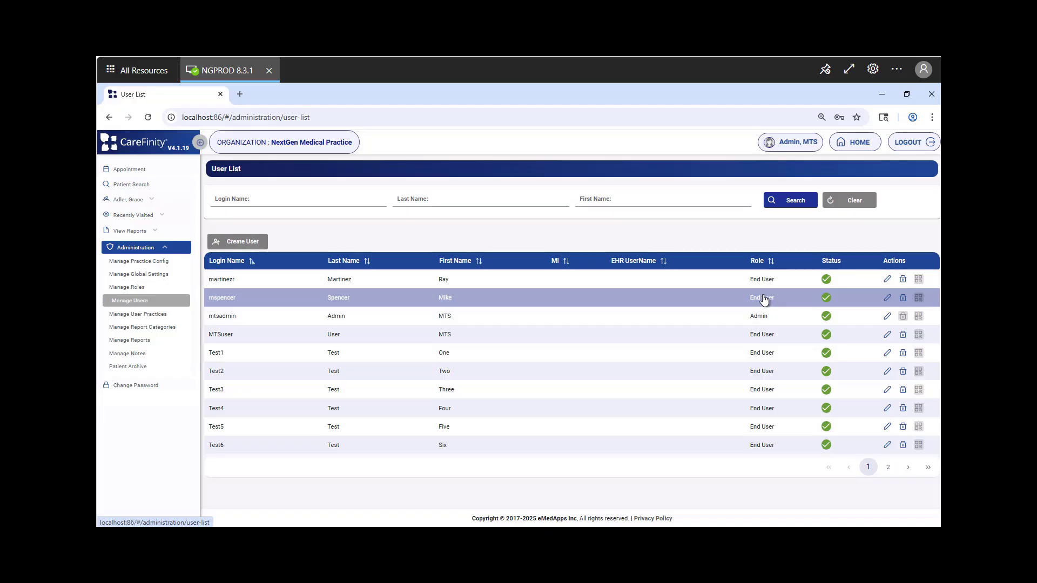
{"action": "left_click", "coordinate": [252, 243]}
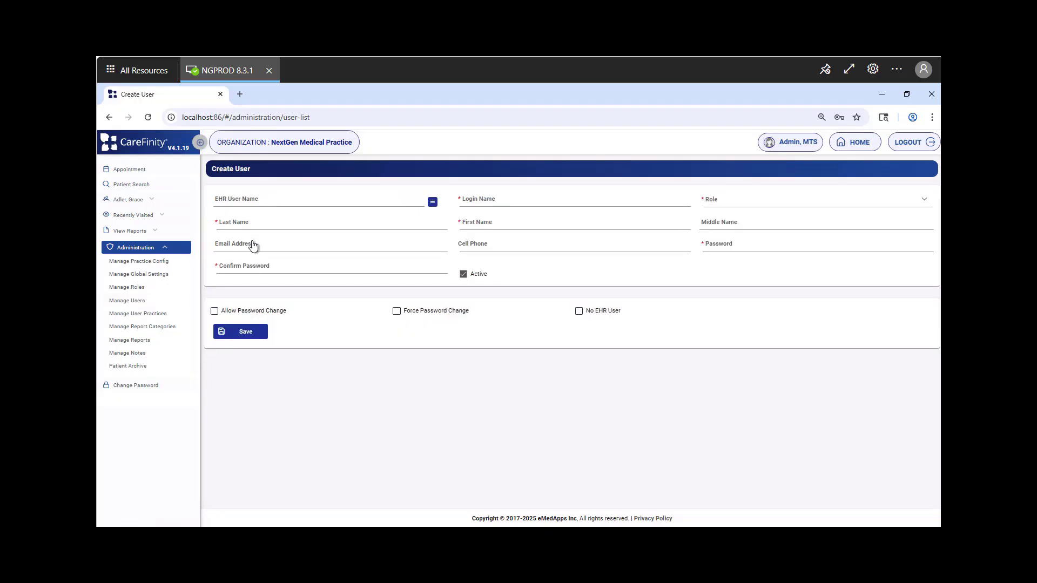
{"action": "left_click", "coordinate": [433, 203]}
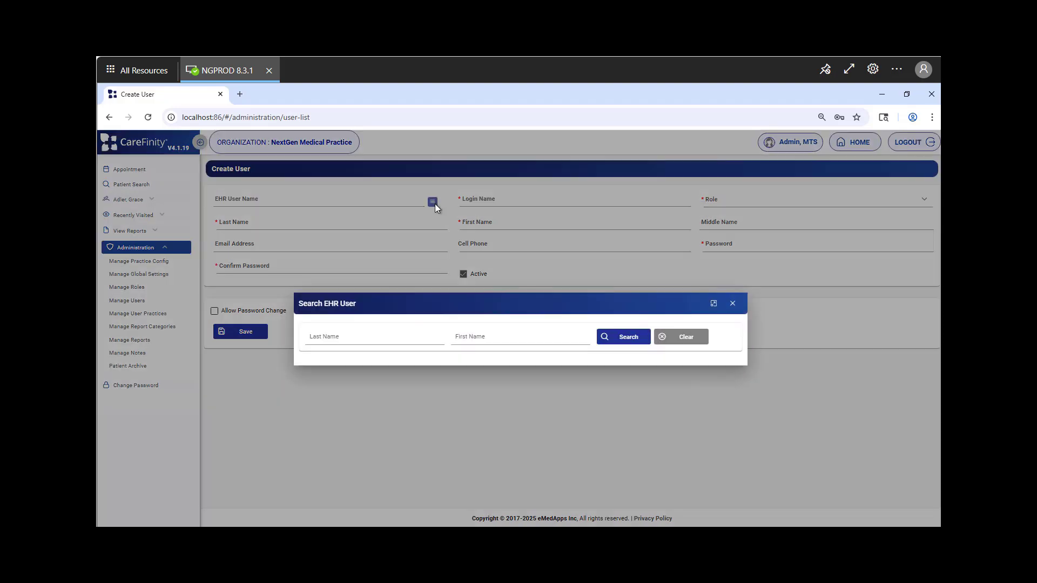
{"action": "left_click", "coordinate": [384, 339]}
{"action": "type", "text": "wilburn"}
{"action": "key", "text": "Tab"}
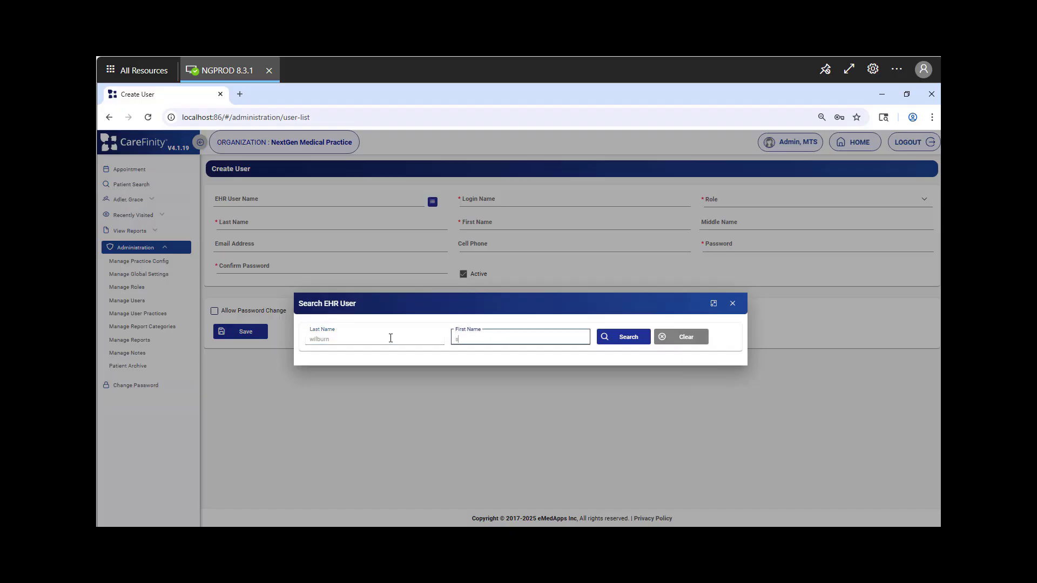
{"action": "type", "text": "sha"}
{"action": "left_click", "coordinate": [621, 336]}
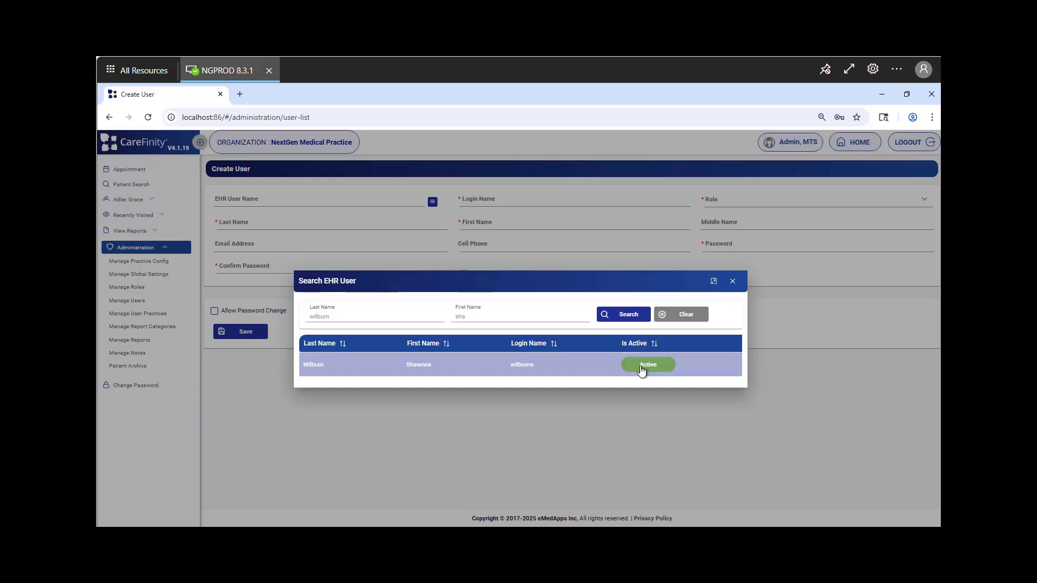
{"action": "left_click", "coordinate": [423, 366]}
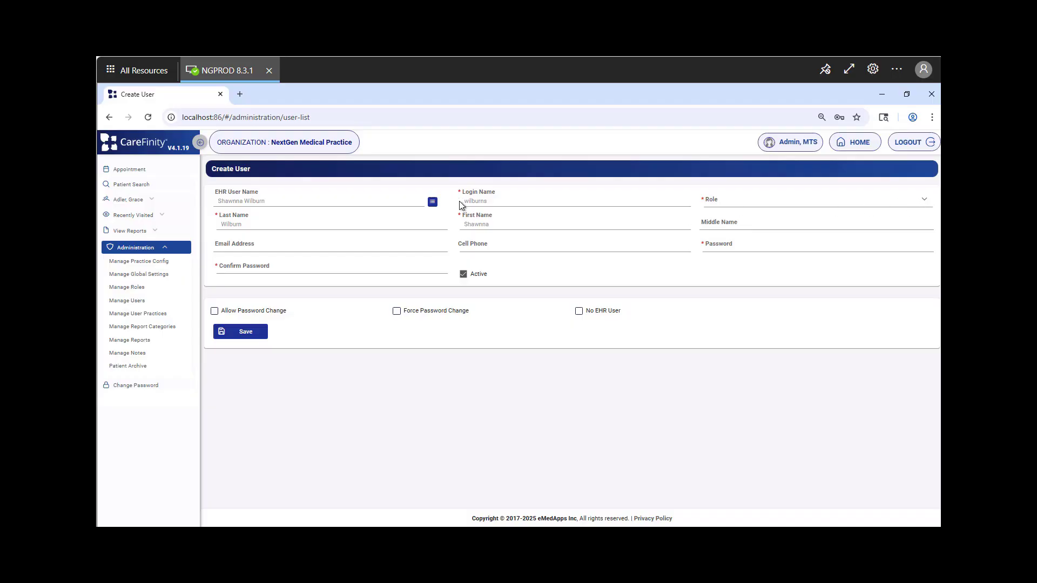
- Assign the End User role to the new user and fill in the password and confirm password fields
{"action": "left_click", "coordinate": [923, 202]}
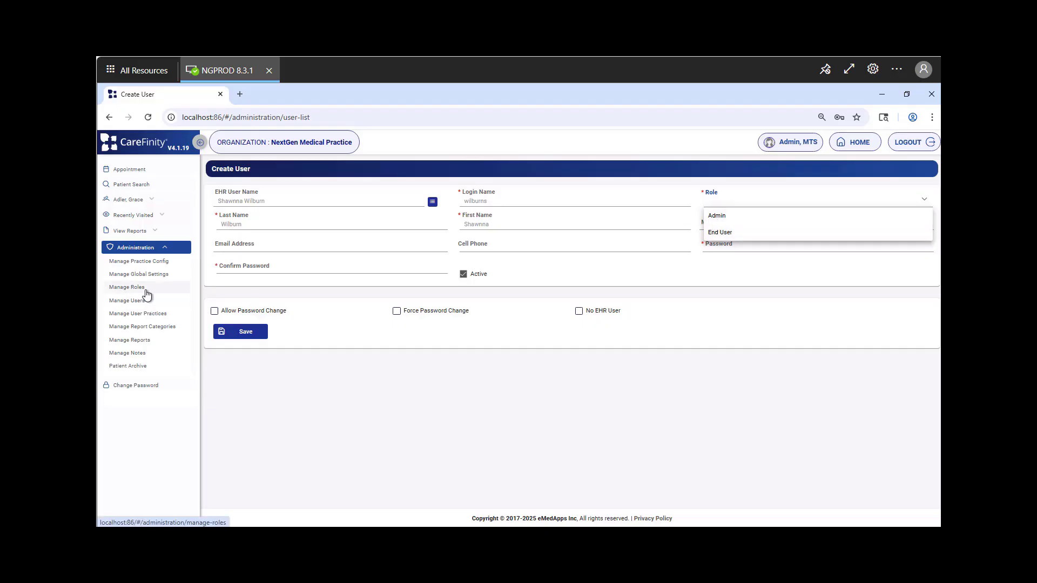
{"action": "left_click", "coordinate": [718, 234]}
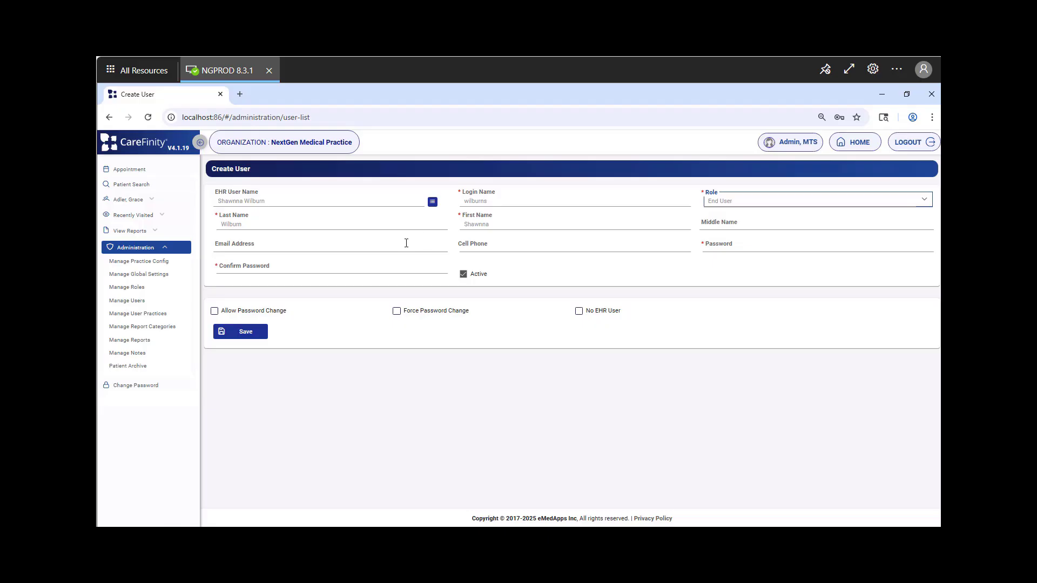
{"action": "left_click", "coordinate": [763, 243]}
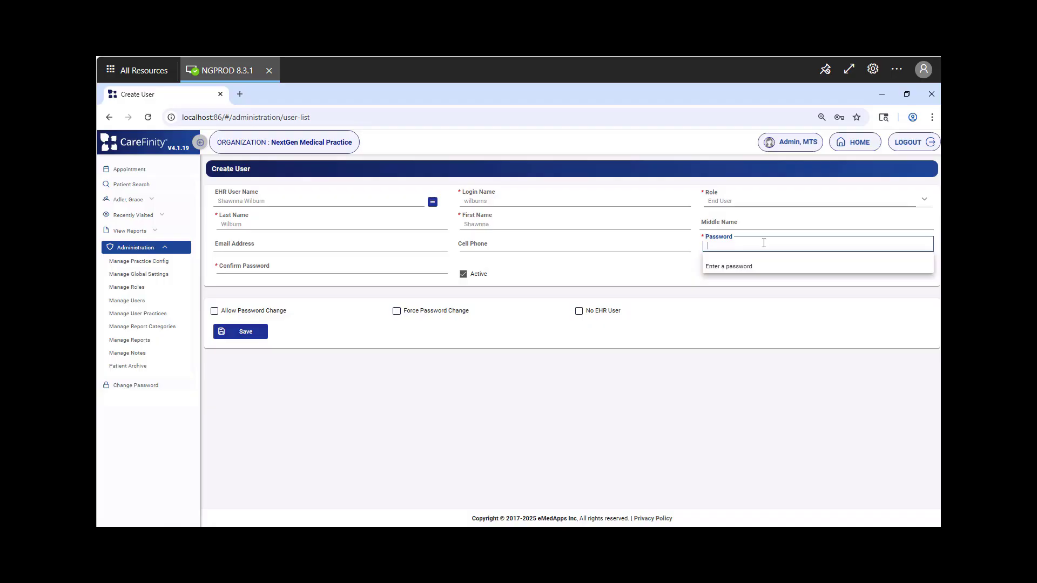
{"action": "type", "text": "•••"}
{"action": "key", "text": "BackSpace"}
{"action": "type", "text": "••••••••••"}
{"action": "left_click", "coordinate": [383, 264]}
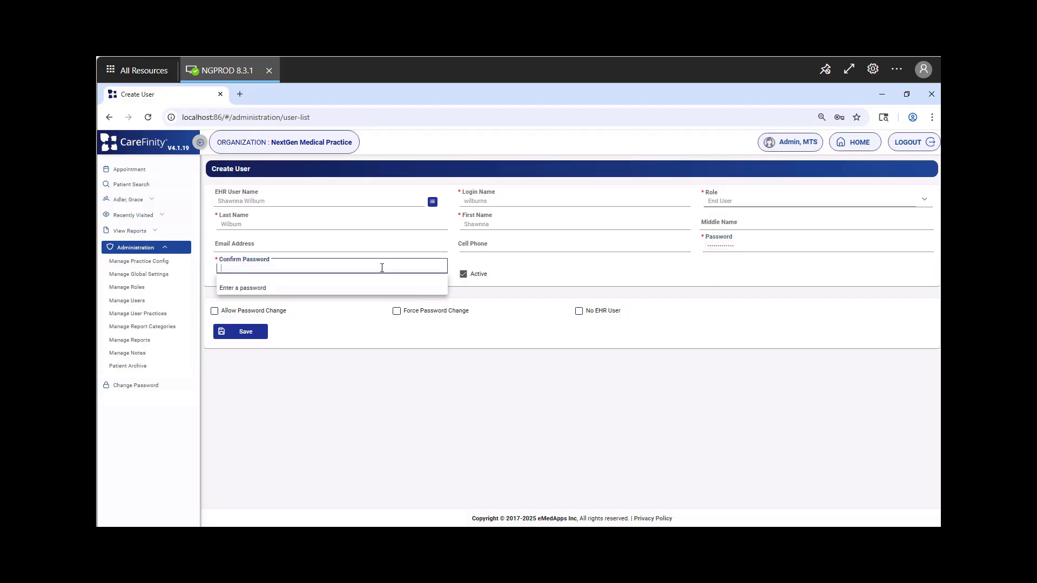
{"action": "type", "text": "••••••"}
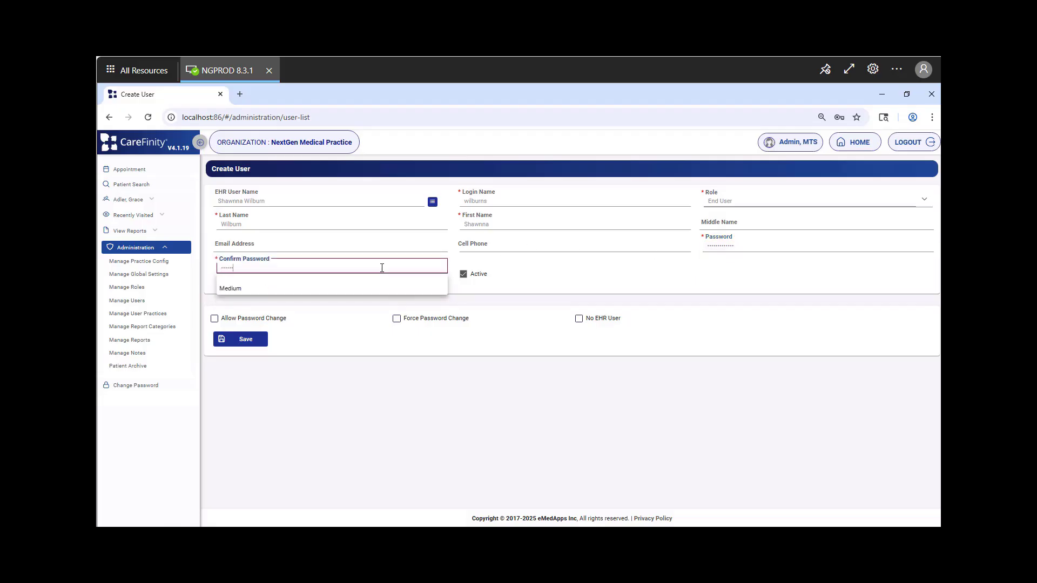
{"action": "type", "text": "••"}
{"action": "left_click", "coordinate": [392, 360]}
{"action": "double_click", "coordinate": [241, 268]}
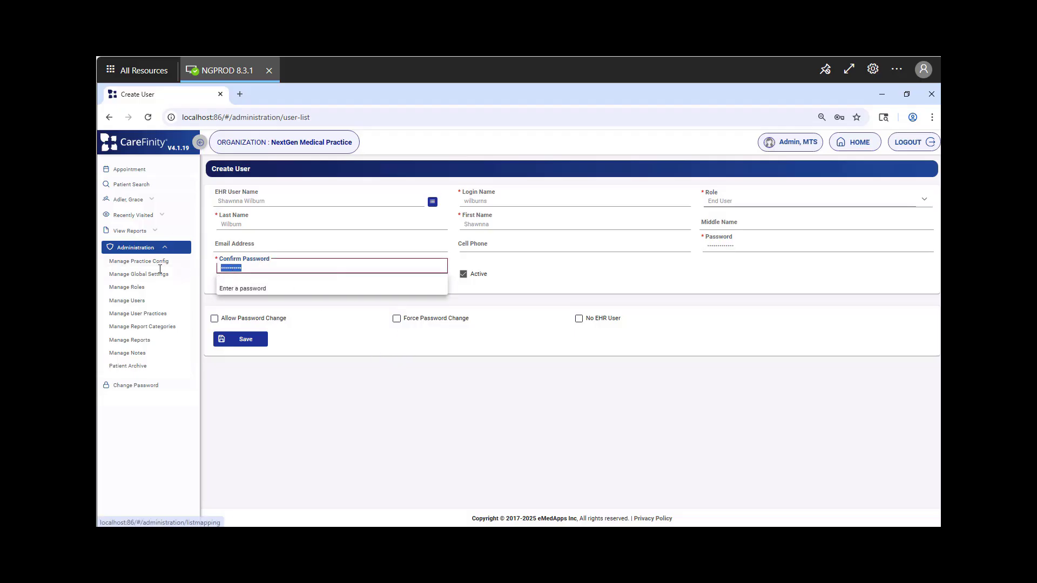
{"action": "left_click", "coordinate": [308, 346]}
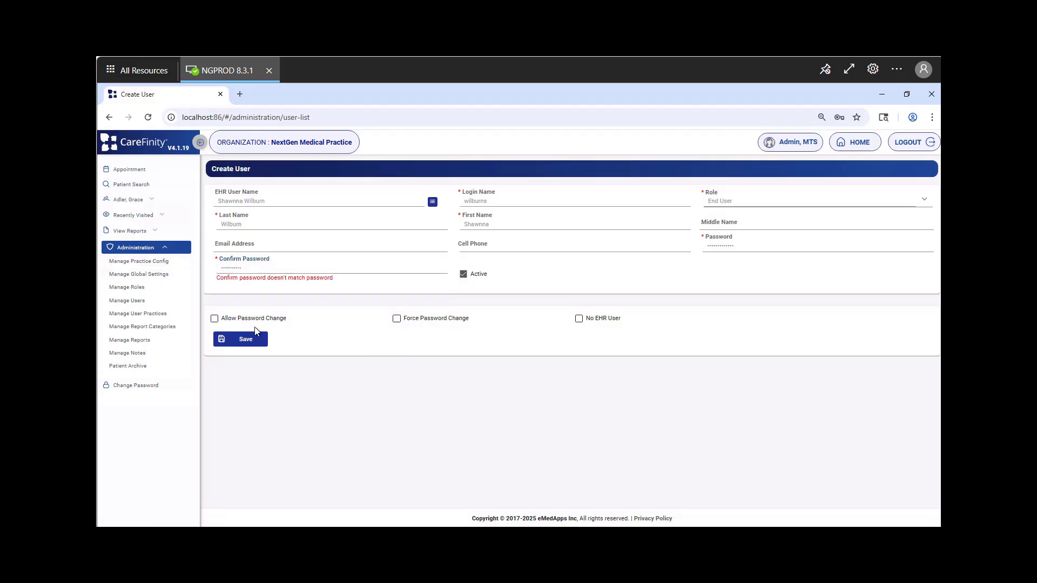
- Enable Allow Password Change, Force Password Change and No EHR User for the new user, and leave the form for the user list without saving
{"action": "left_click", "coordinate": [215, 319]}
{"action": "left_click", "coordinate": [398, 320]}
{"action": "left_click", "coordinate": [432, 203]}
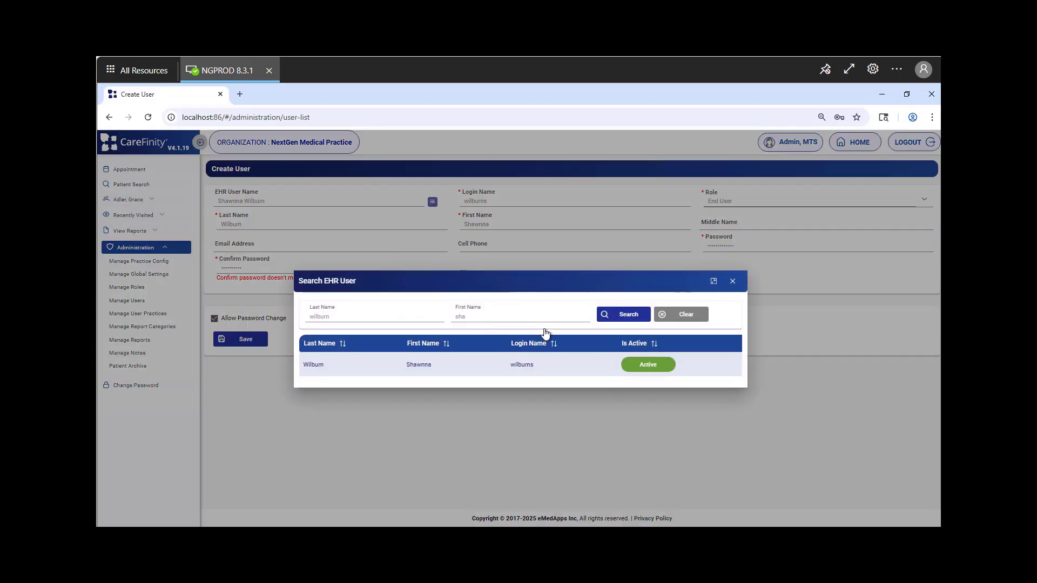
{"action": "left_click", "coordinate": [733, 282]}
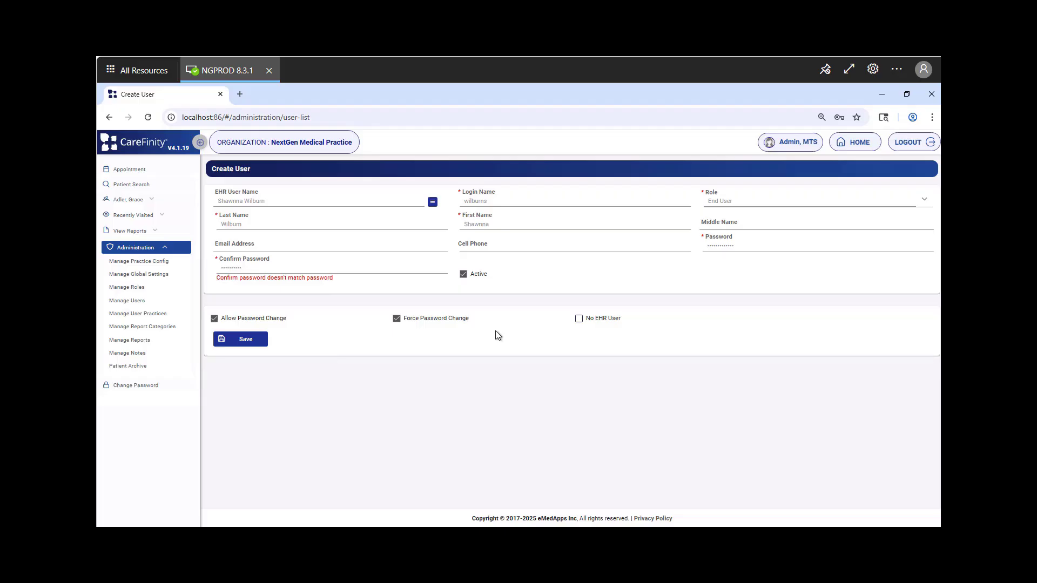
{"action": "left_click", "coordinate": [578, 319]}
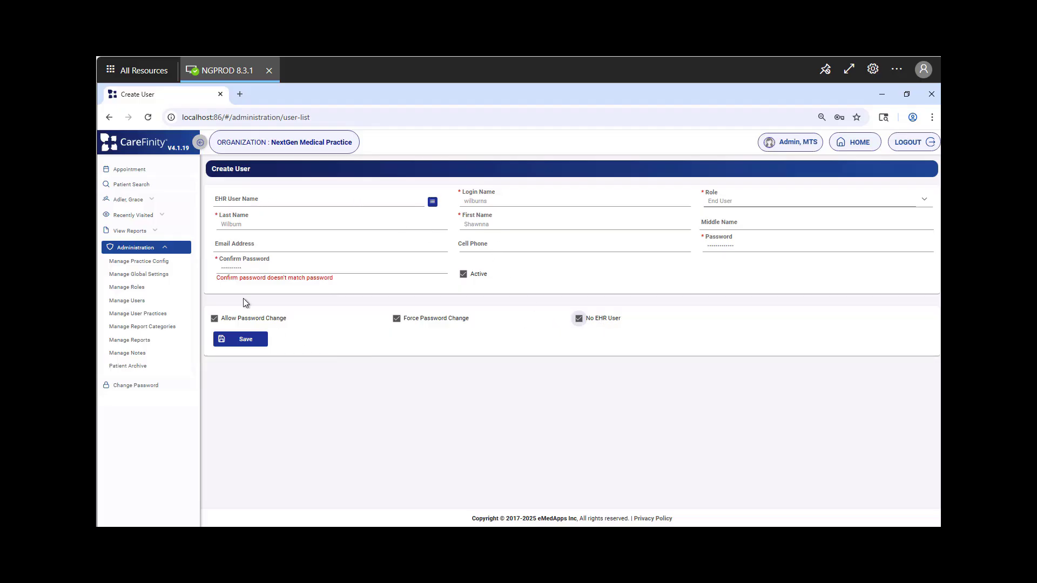
{"action": "left_click", "coordinate": [138, 300]}
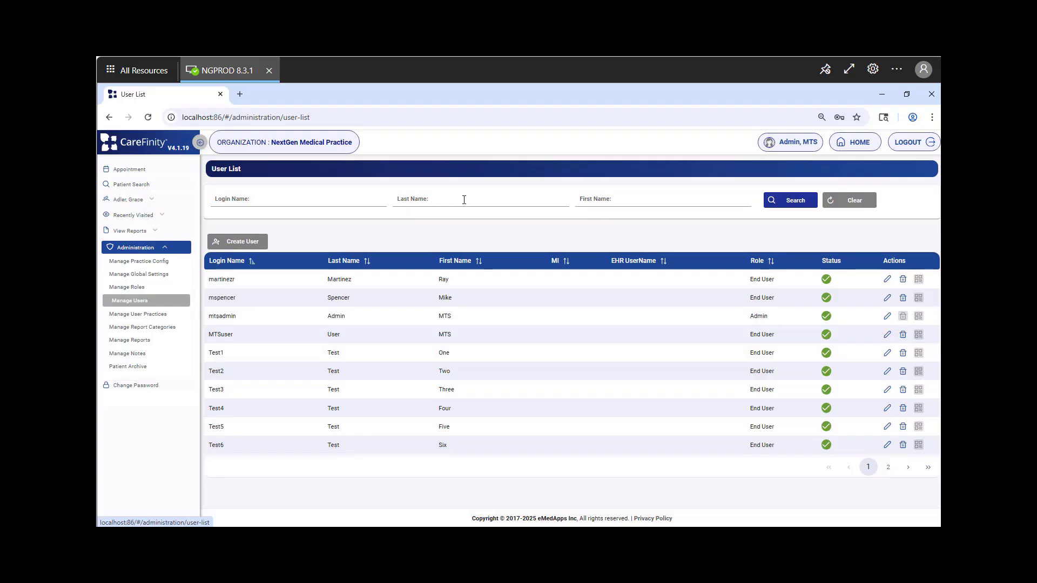
- Search the user list by first name and open the matching user for editing
{"action": "left_click", "coordinate": [620, 202]}
{"action": "type", "text": "ray"}
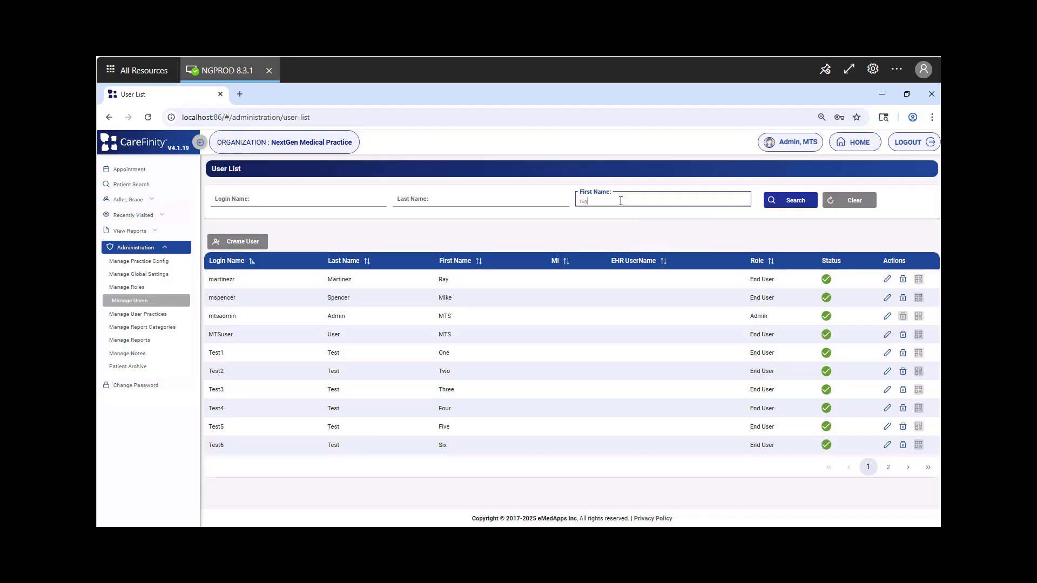
{"action": "left_click", "coordinate": [772, 204]}
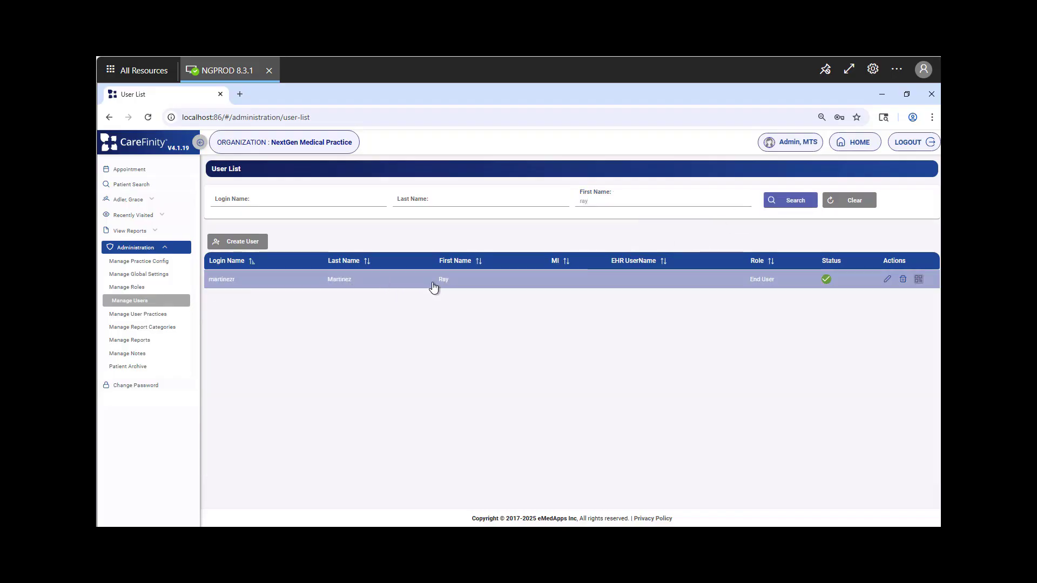
{"action": "left_click", "coordinate": [887, 279]}
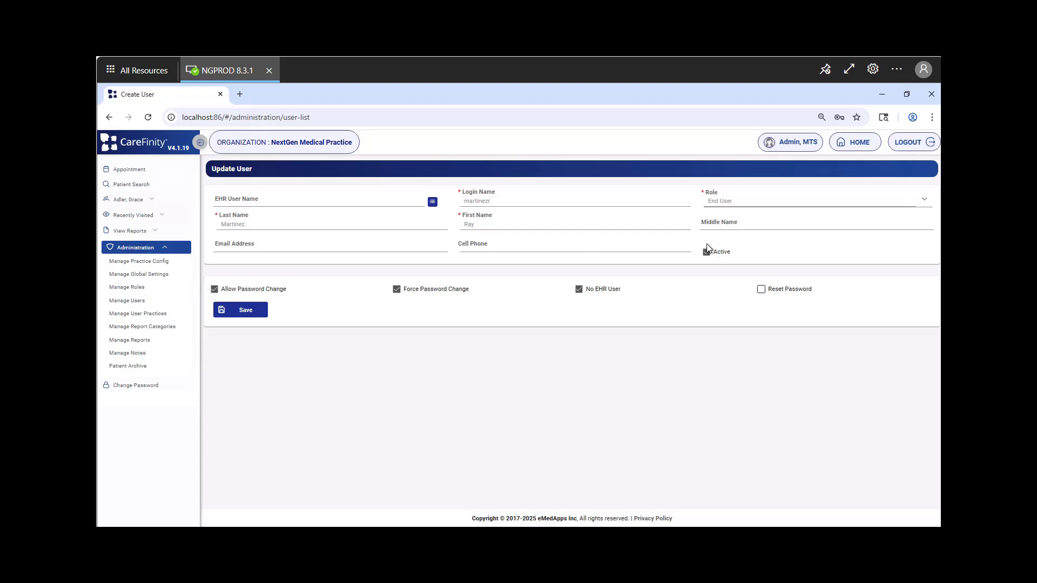
- Enable Reset Password for this user and try the Password and Confirm Password fields without entering anything
{"action": "left_click", "coordinate": [762, 289]}
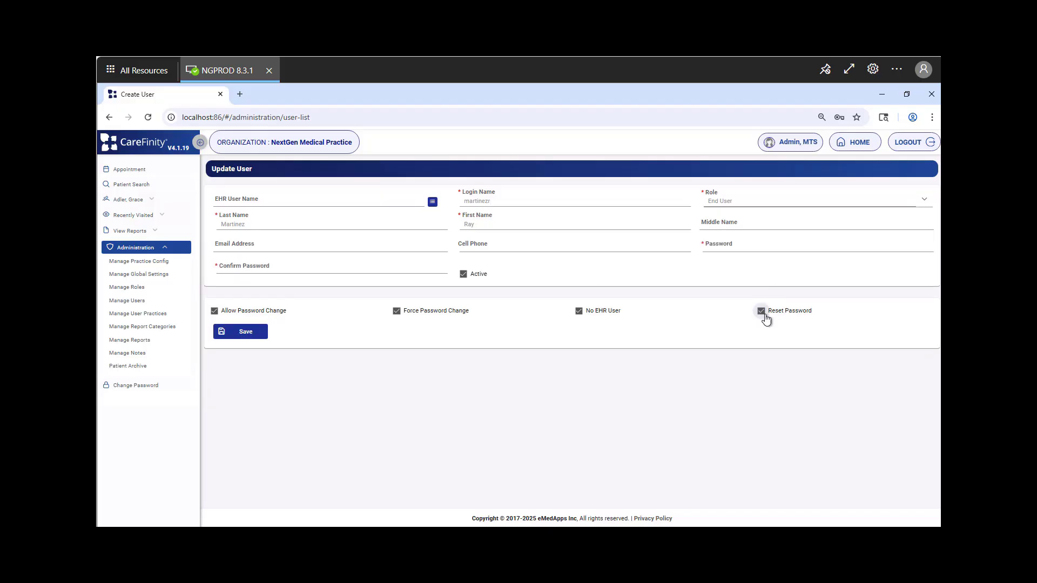
{"action": "left_click", "coordinate": [746, 248]}
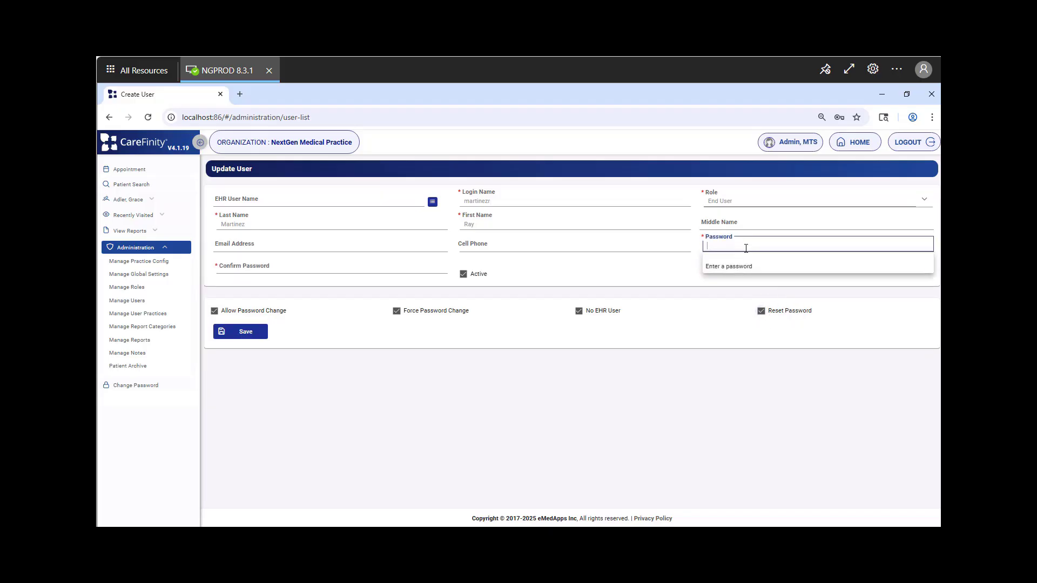
{"action": "left_click", "coordinate": [257, 270]}
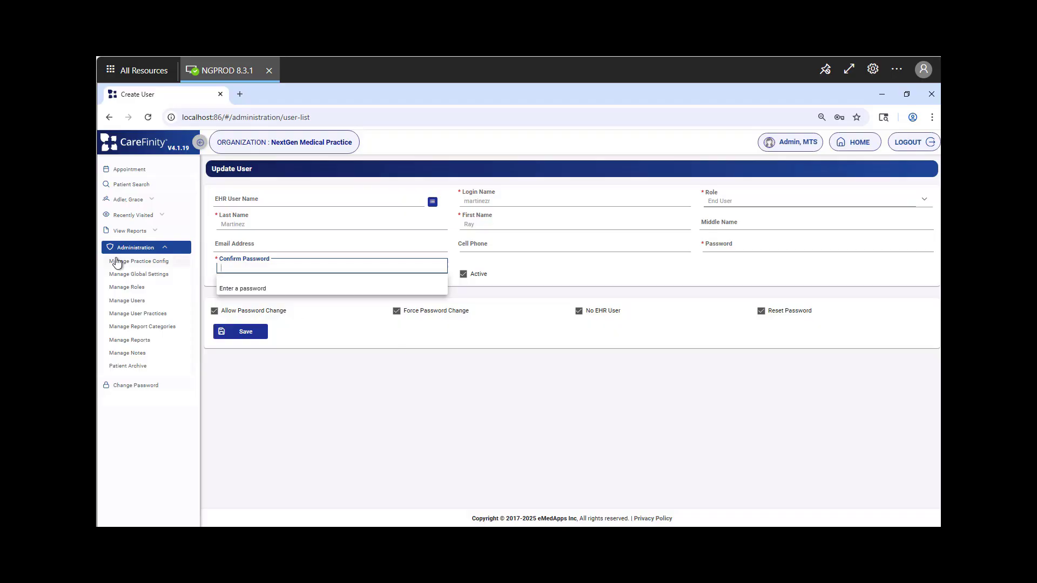
- Return to the full user list and check its second page before going back to the first
{"action": "left_click", "coordinate": [119, 301]}
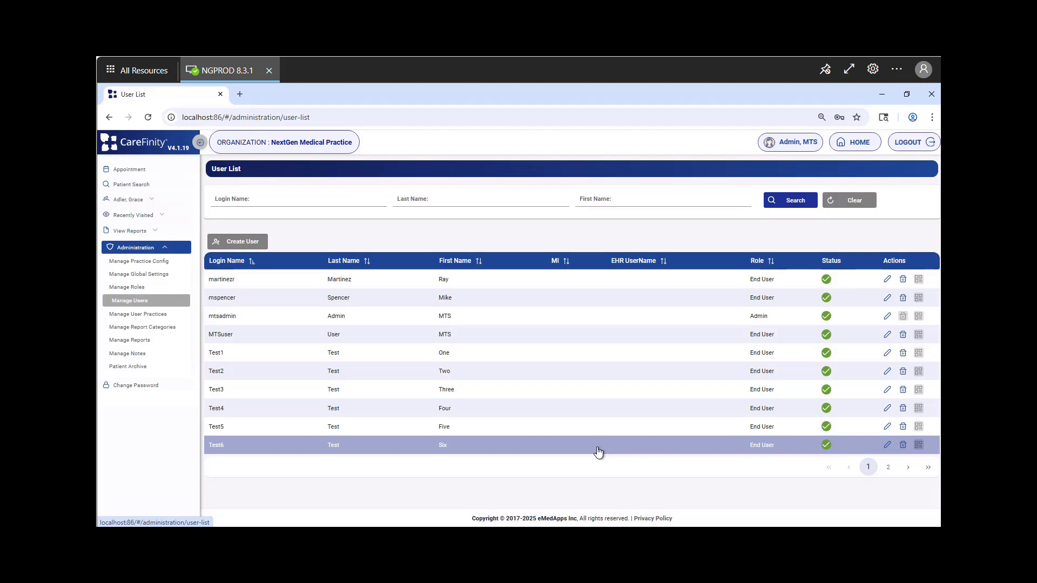
{"action": "left_click", "coordinate": [887, 467]}
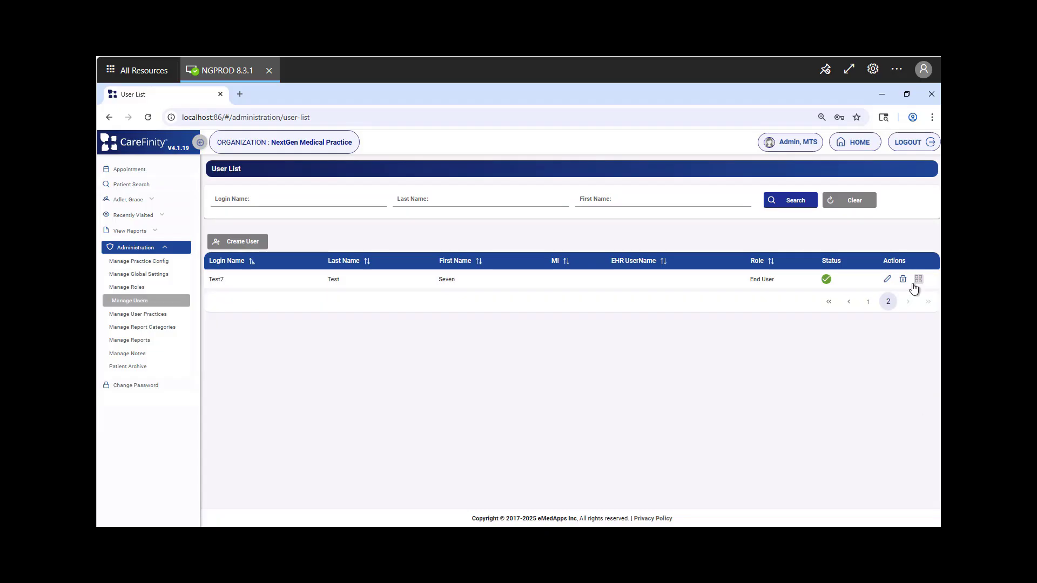
{"action": "left_click", "coordinate": [867, 302]}
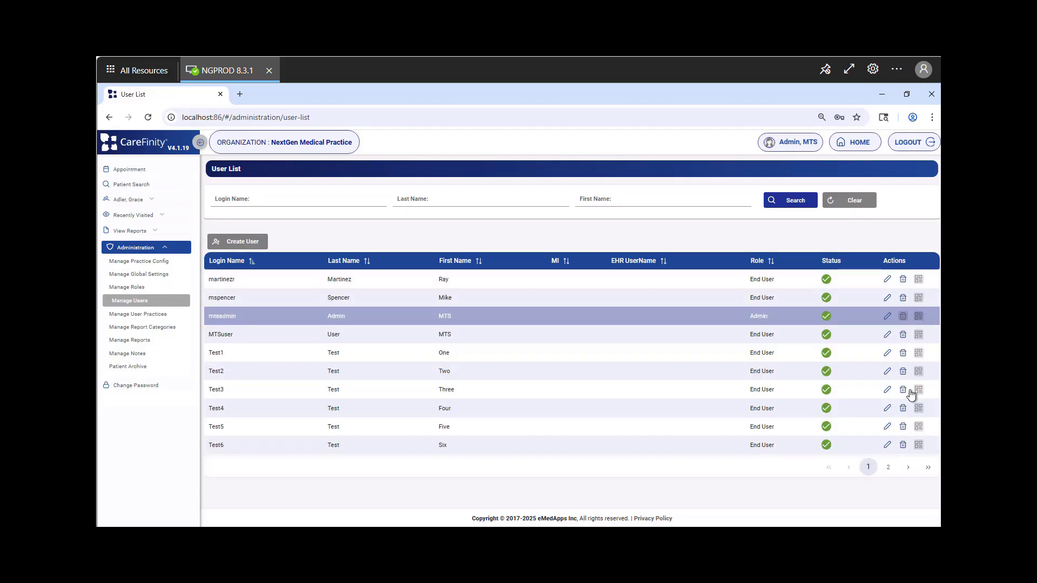
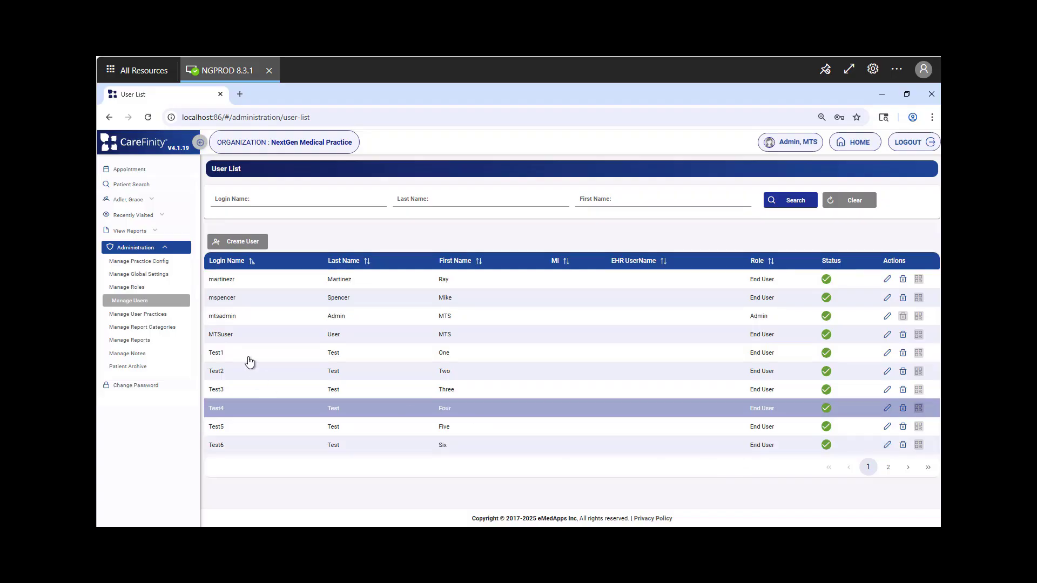
- Examine the practice mapping of the first user in the User Practice List and close it unchanged
{"action": "left_click", "coordinate": [162, 319]}
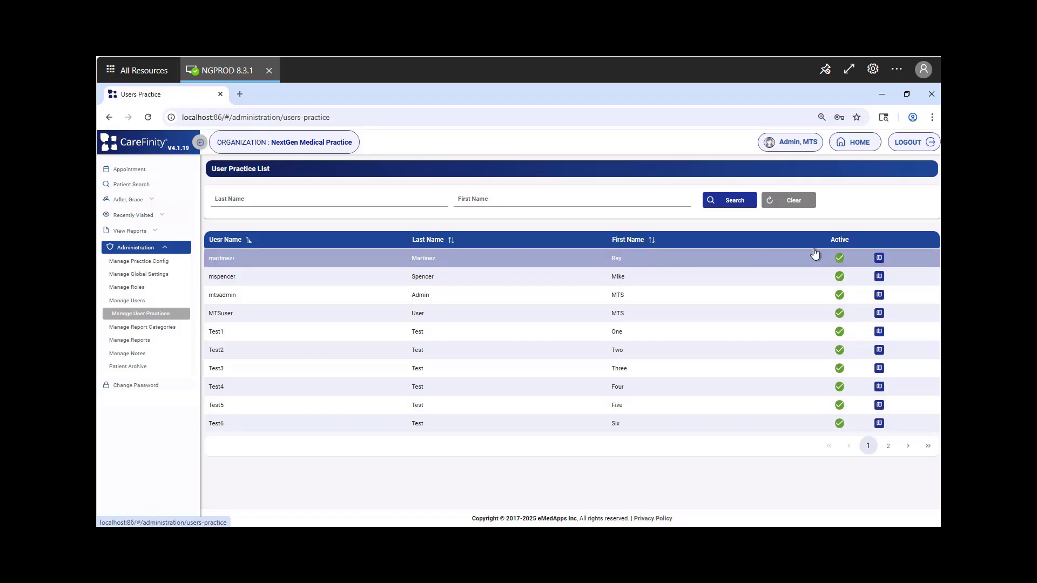
{"action": "left_click", "coordinate": [880, 258]}
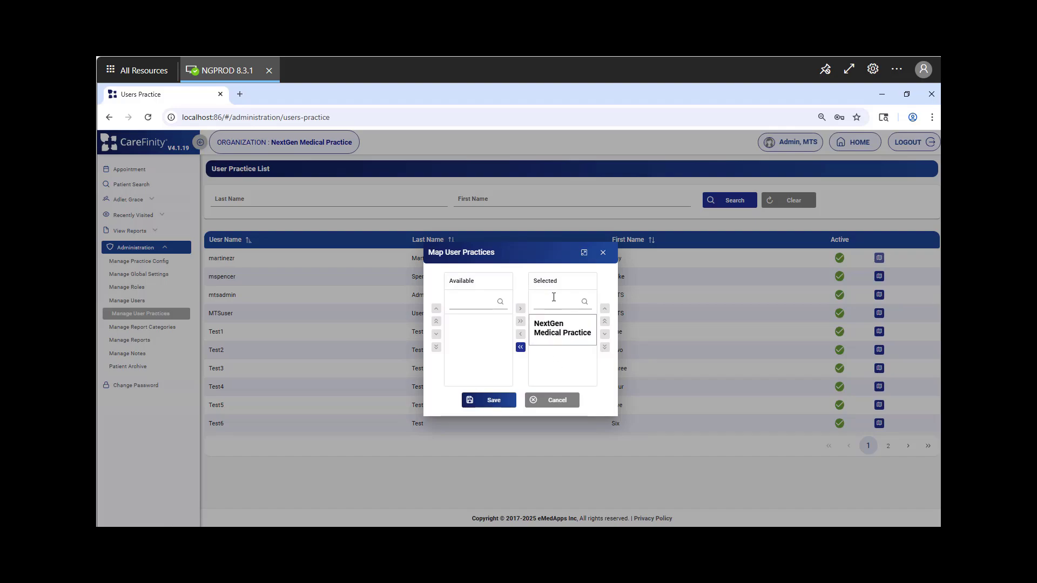
{"action": "left_click", "coordinate": [603, 254]}
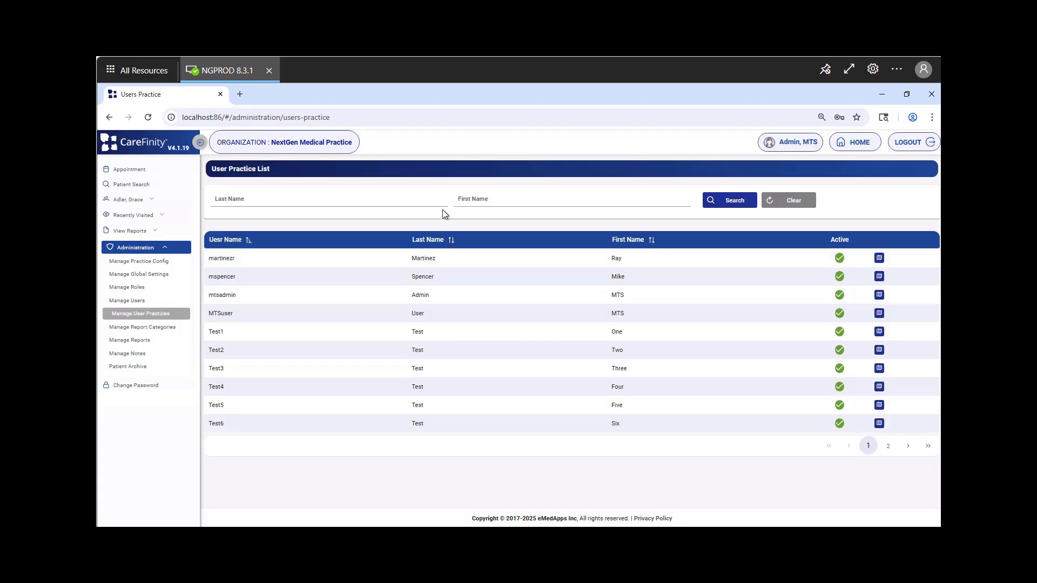
- Open the Security Reports category for editing and add the End User role alongside Admin
{"action": "left_click", "coordinate": [168, 328]}
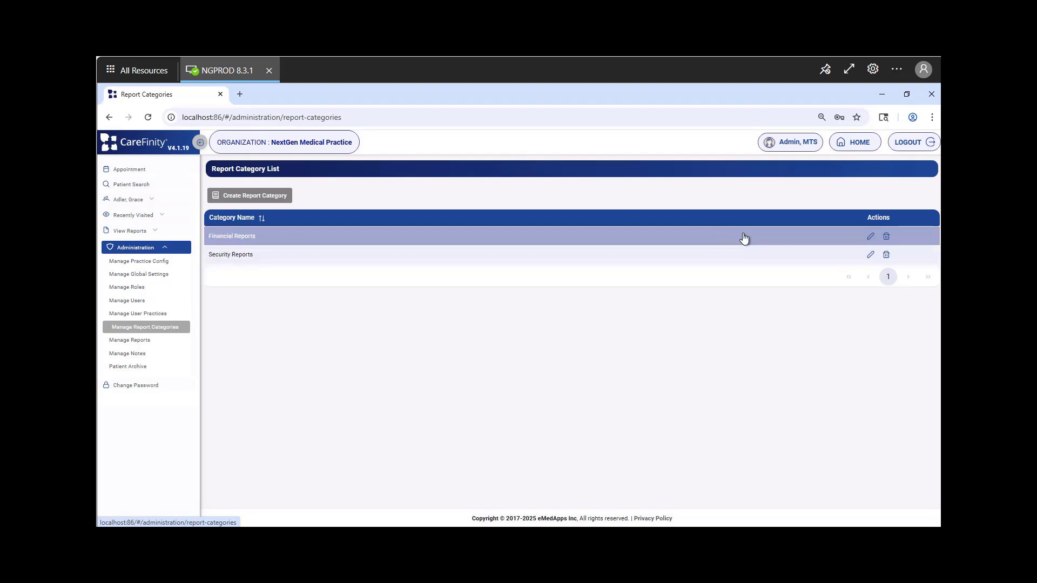
{"action": "left_click", "coordinate": [869, 257]}
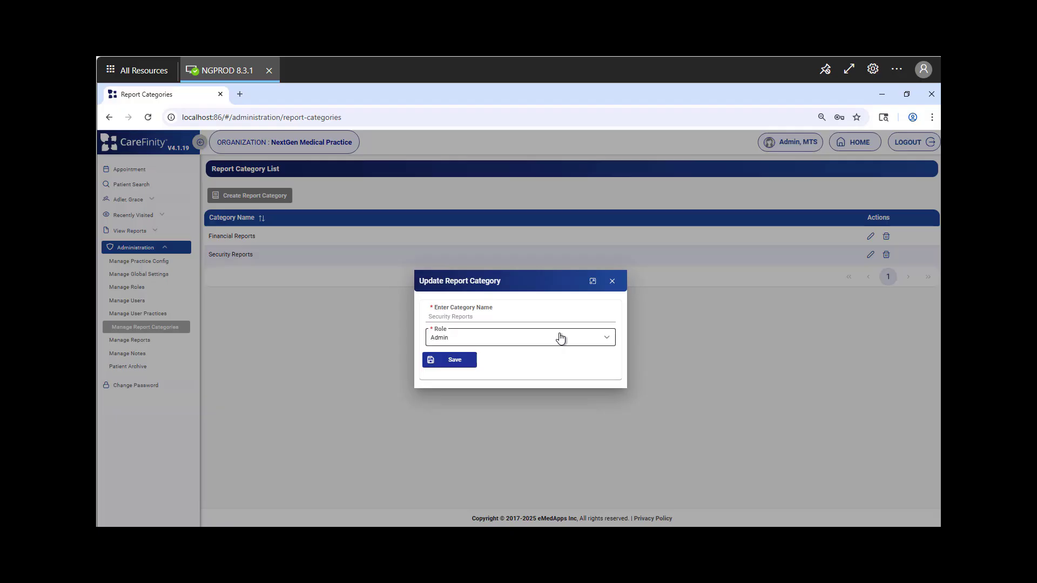
{"action": "left_click", "coordinate": [606, 339]}
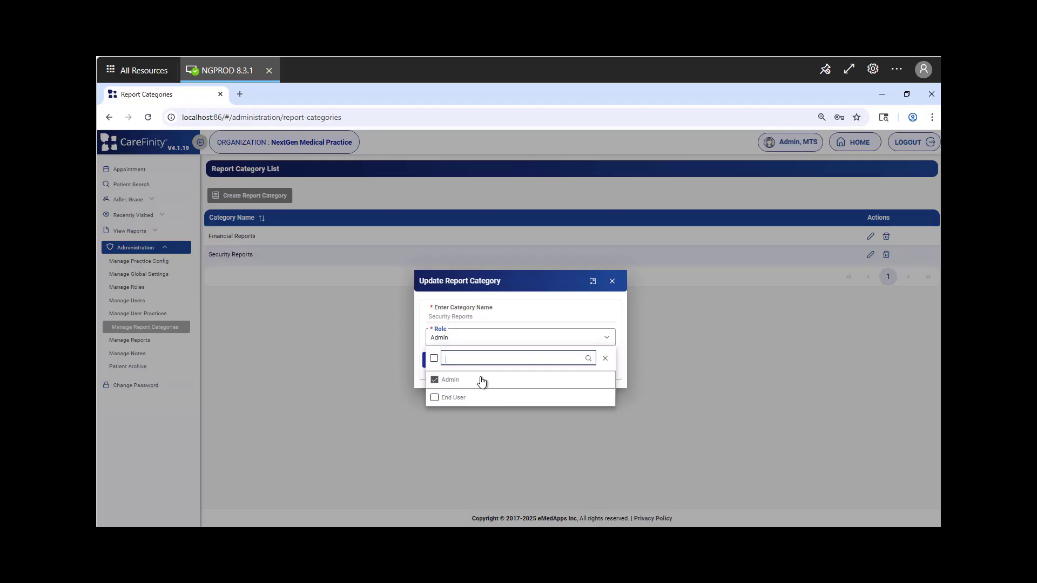
{"action": "left_click", "coordinate": [435, 398]}
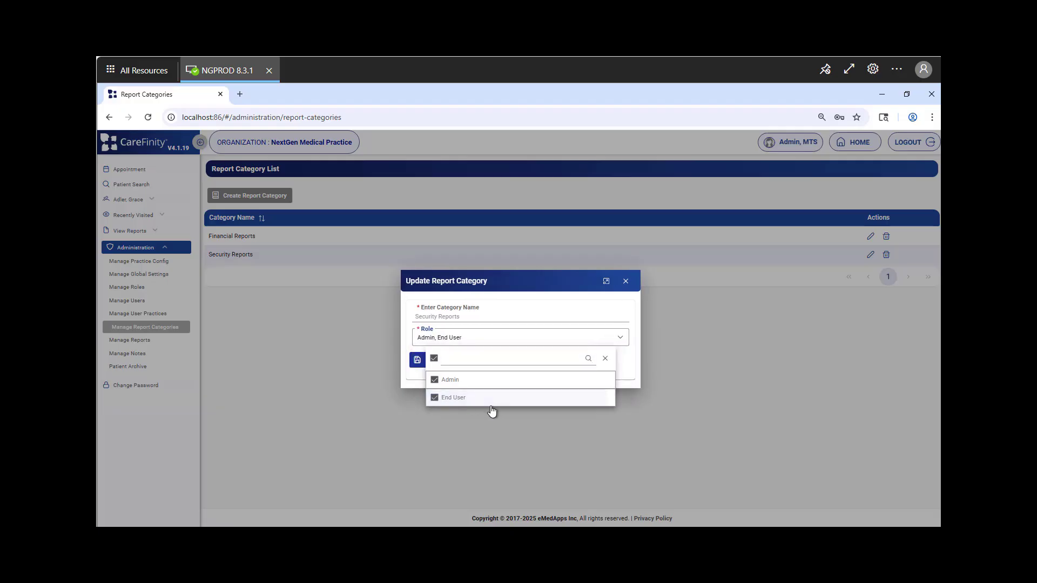
{"action": "left_click", "coordinate": [408, 379]}
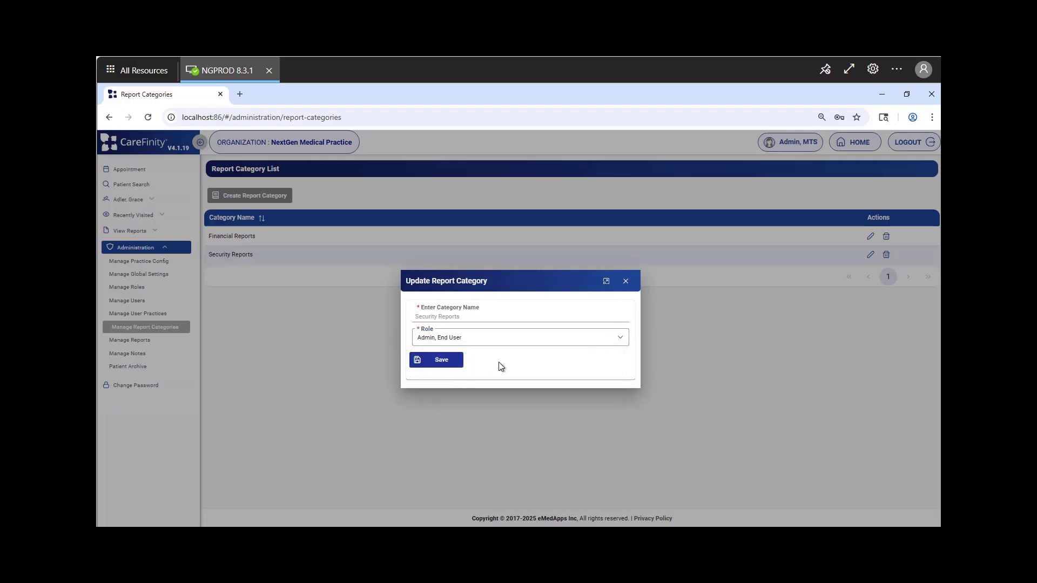
{"action": "left_click", "coordinate": [438, 363]}
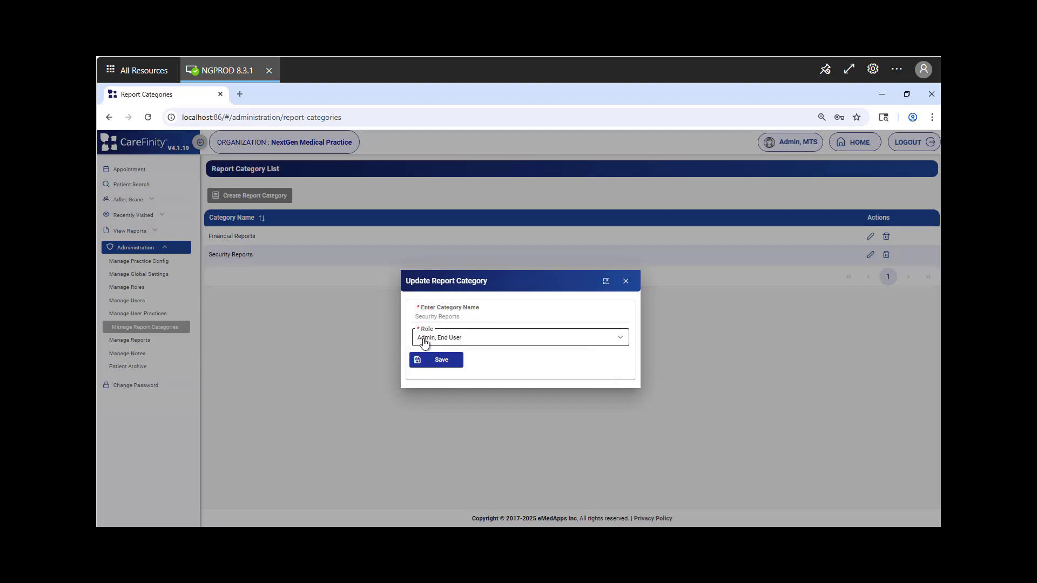
- Remove the End User role from the Security Reports category and close its editing dialog
{"action": "left_click", "coordinate": [460, 342]}
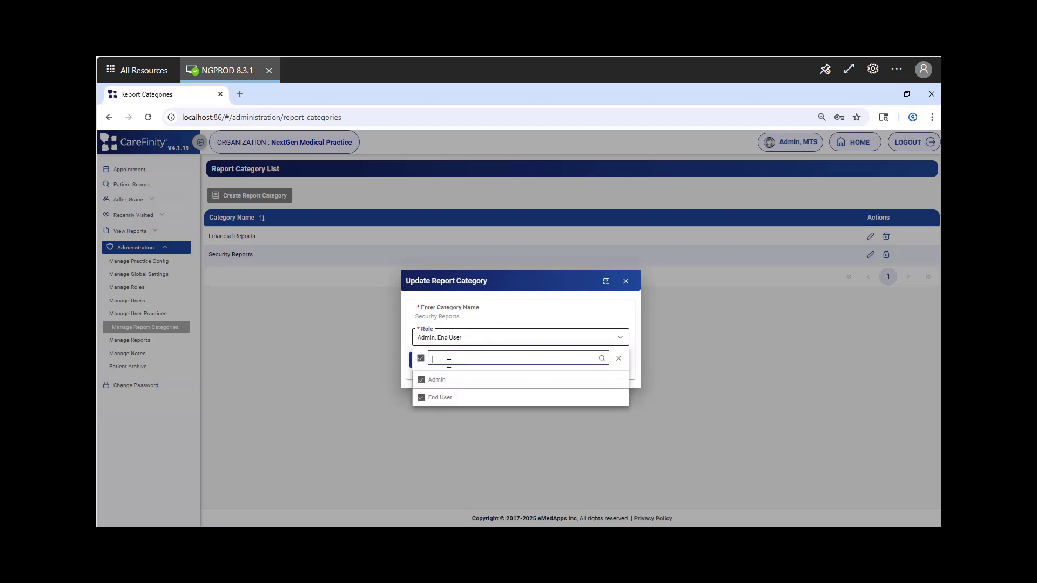
{"action": "left_click", "coordinate": [421, 398]}
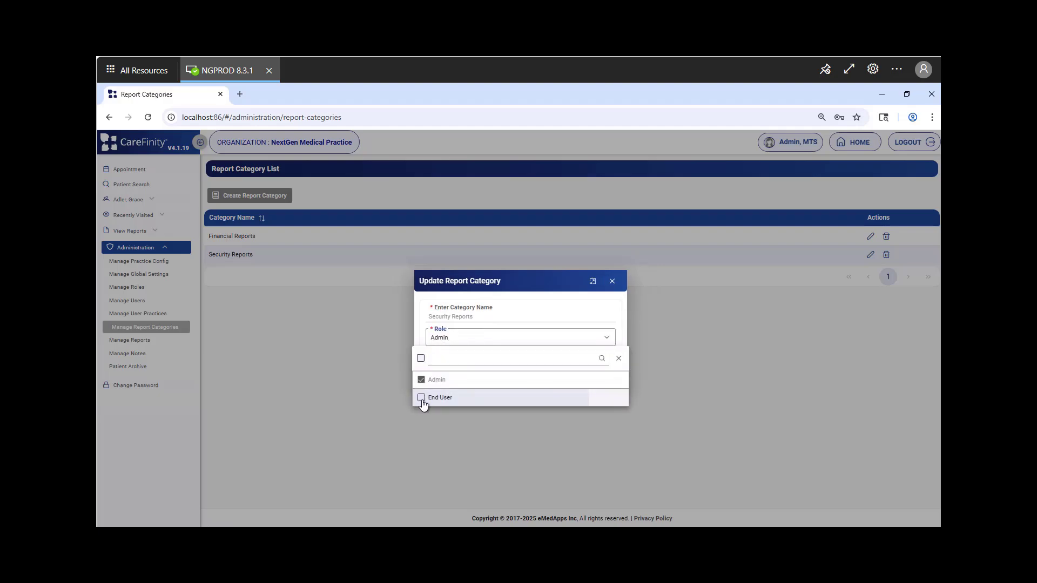
{"action": "left_click", "coordinate": [508, 294]}
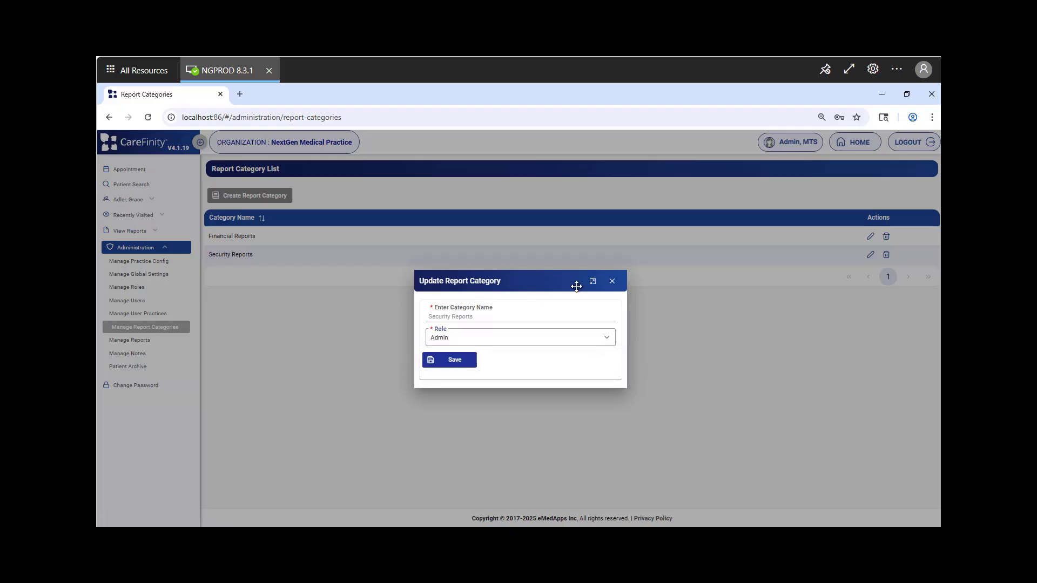
{"action": "left_click", "coordinate": [613, 283]}
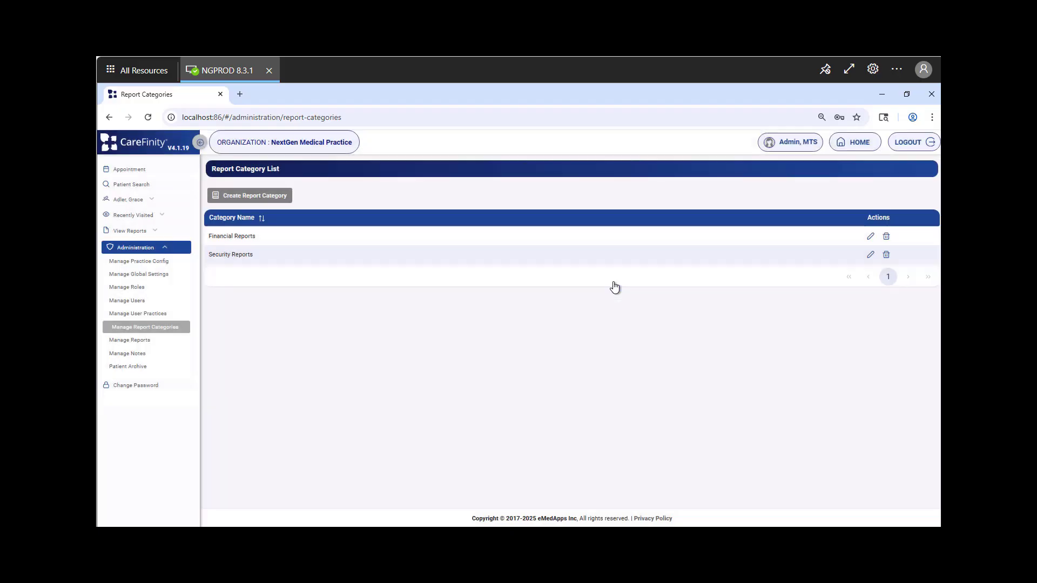
- Compare the report list with the Security Reports category, and open the note template list
{"action": "left_click", "coordinate": [147, 342]}
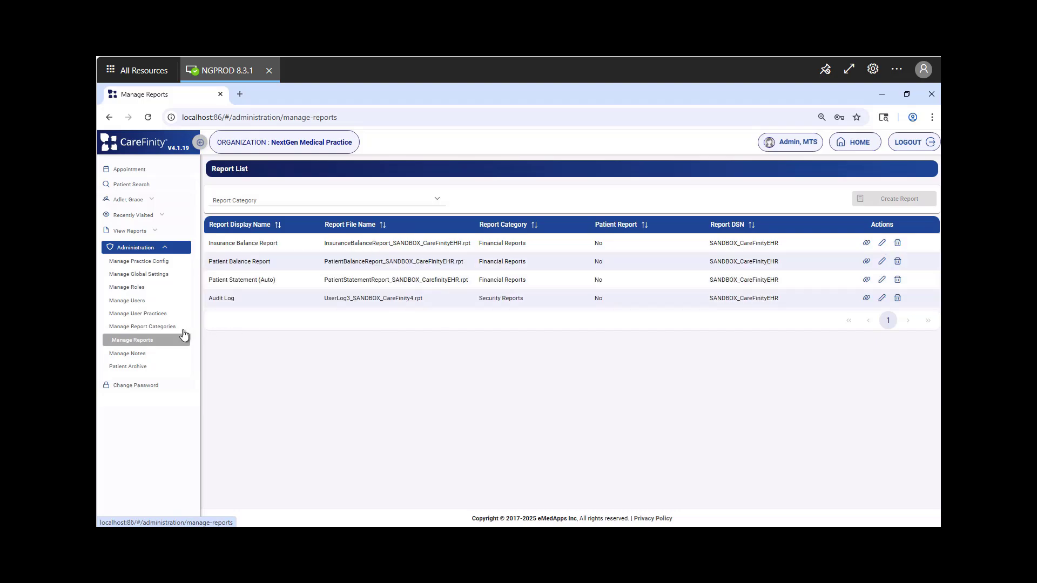
{"action": "left_click", "coordinate": [150, 327]}
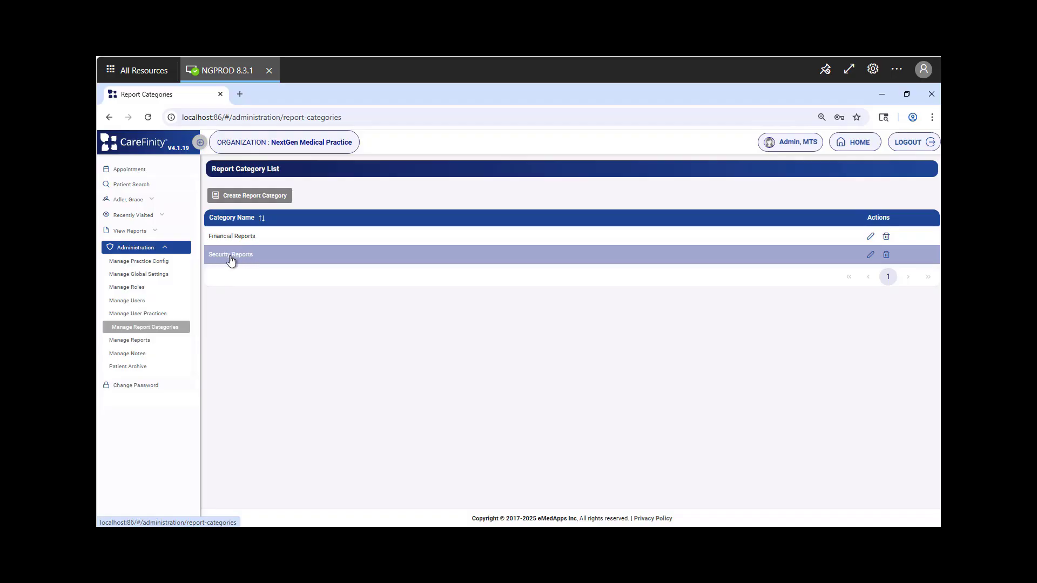
{"action": "left_click", "coordinate": [145, 342]}
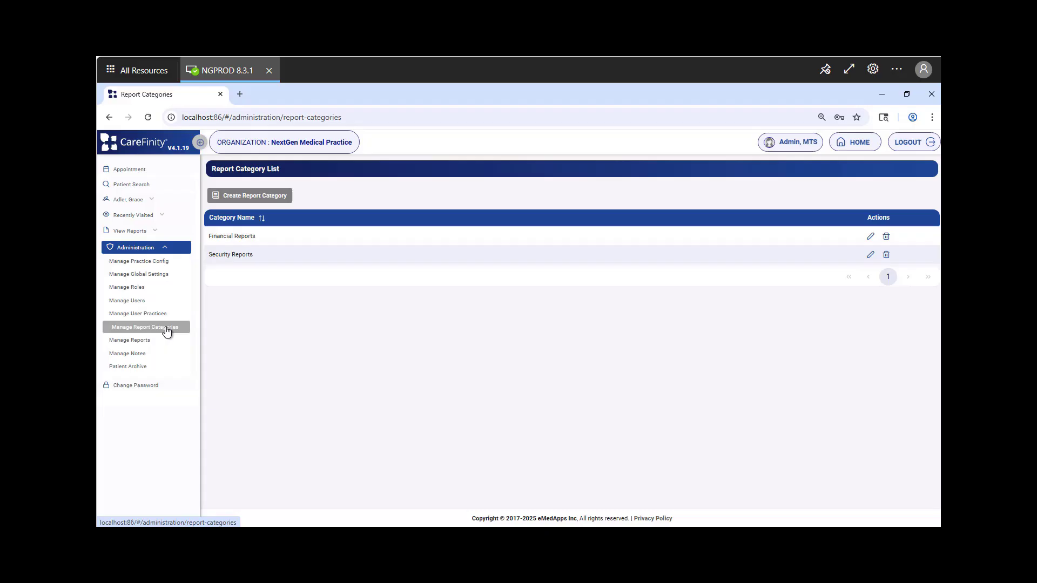
{"action": "left_click", "coordinate": [232, 255]}
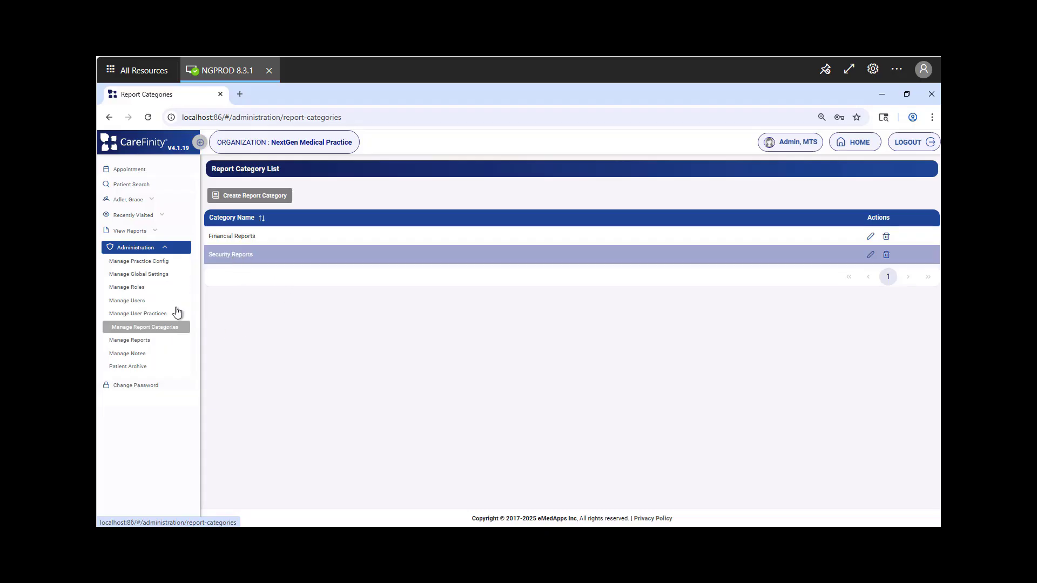
{"action": "left_click", "coordinate": [143, 341]}
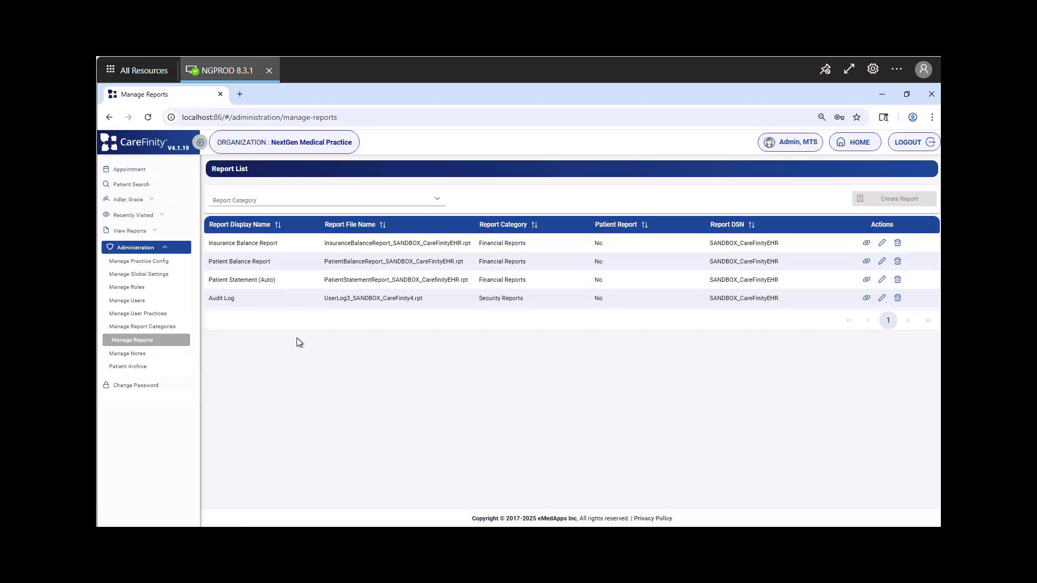
{"action": "left_click", "coordinate": [140, 354]}
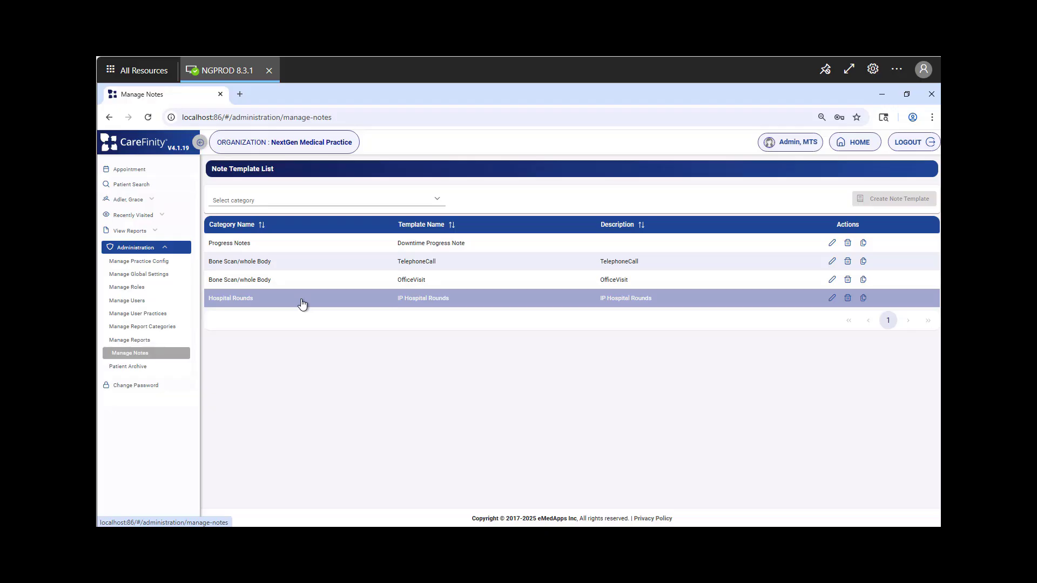
- Open the patient archive and filter the archived patients by the first two letters of last name and first name
{"action": "left_click", "coordinate": [130, 369]}
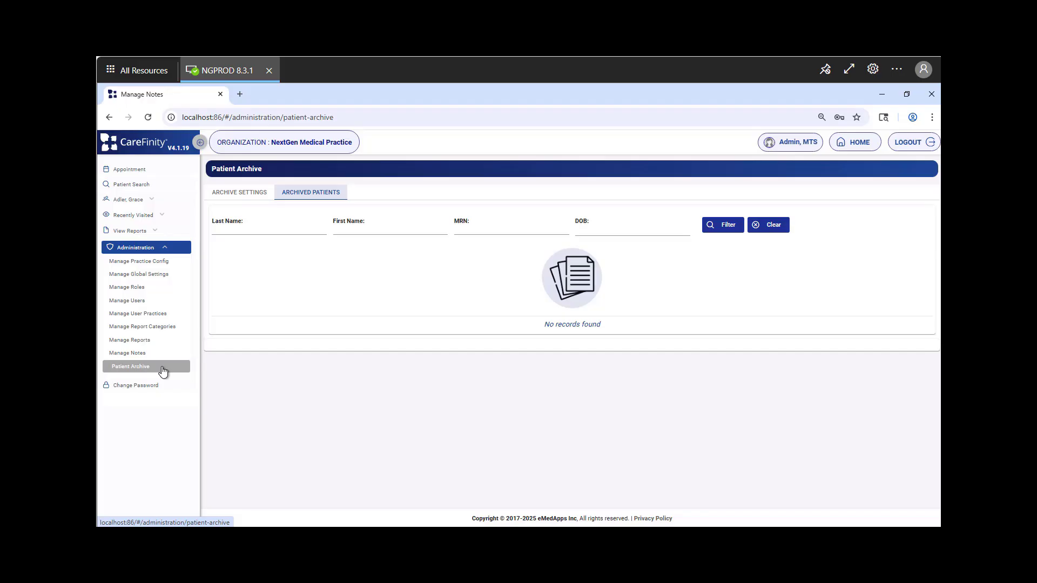
{"action": "left_click", "coordinate": [250, 231]}
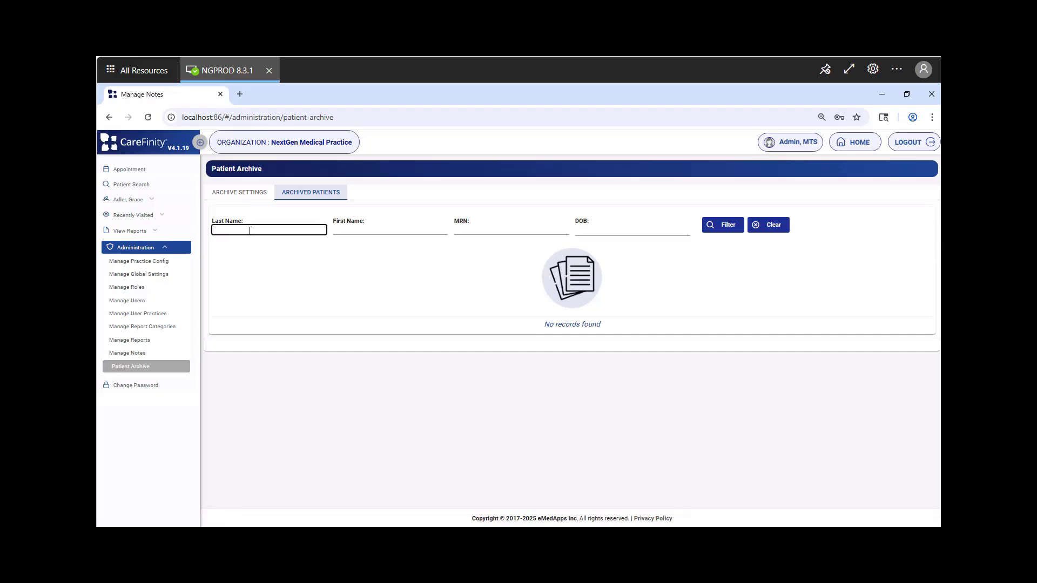
{"action": "type", "text": "gr"}
{"action": "key", "text": "Tab"}
{"action": "type", "text": "b"}
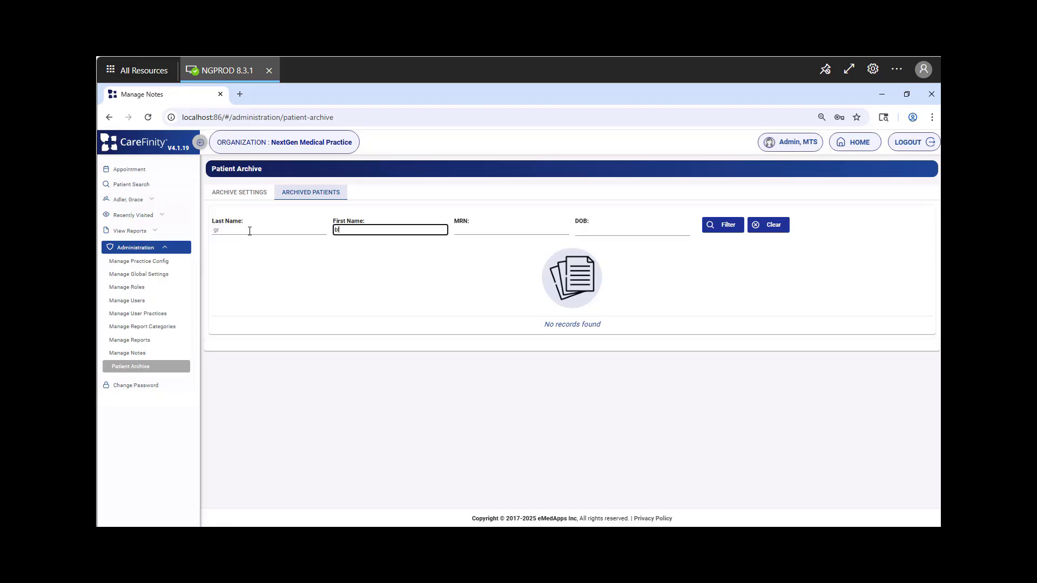
{"action": "type", "text": "l"}
{"action": "left_click", "coordinate": [726, 229]}
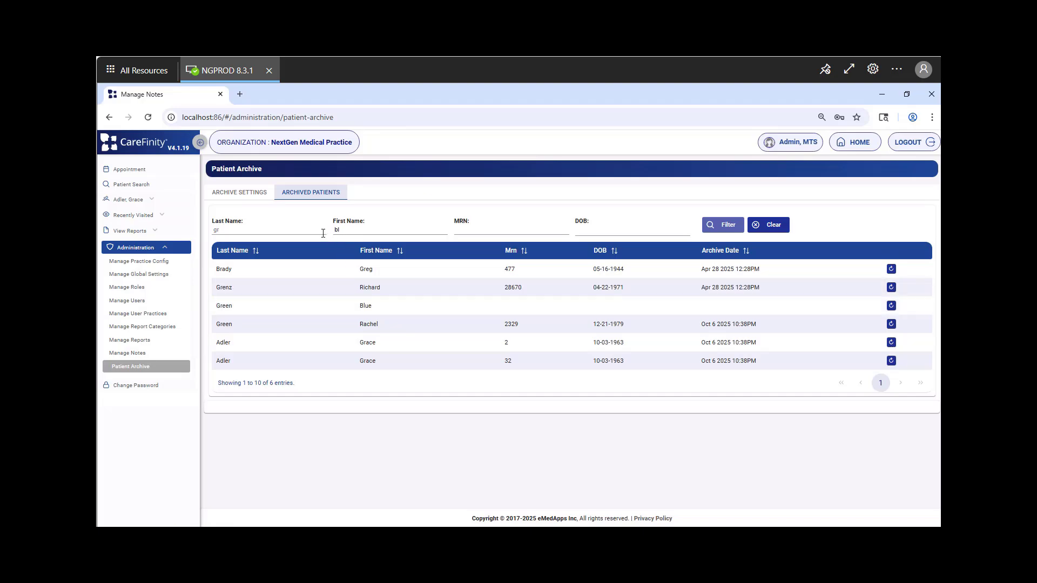
- Examine the archived patient rows and check the current patient's options for Patient Restore
{"action": "left_click", "coordinate": [365, 269]}
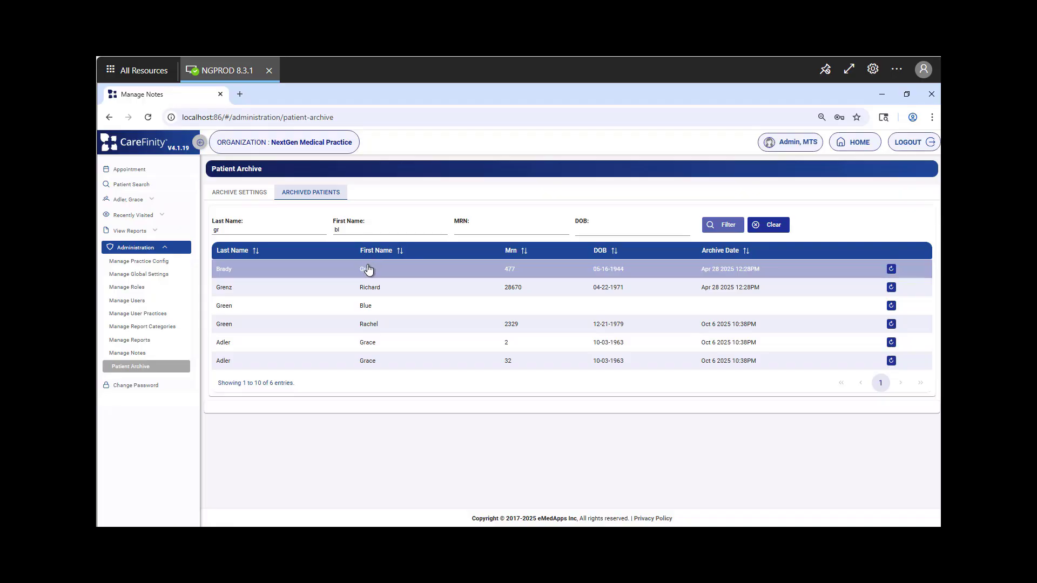
{"action": "left_click", "coordinate": [377, 305]}
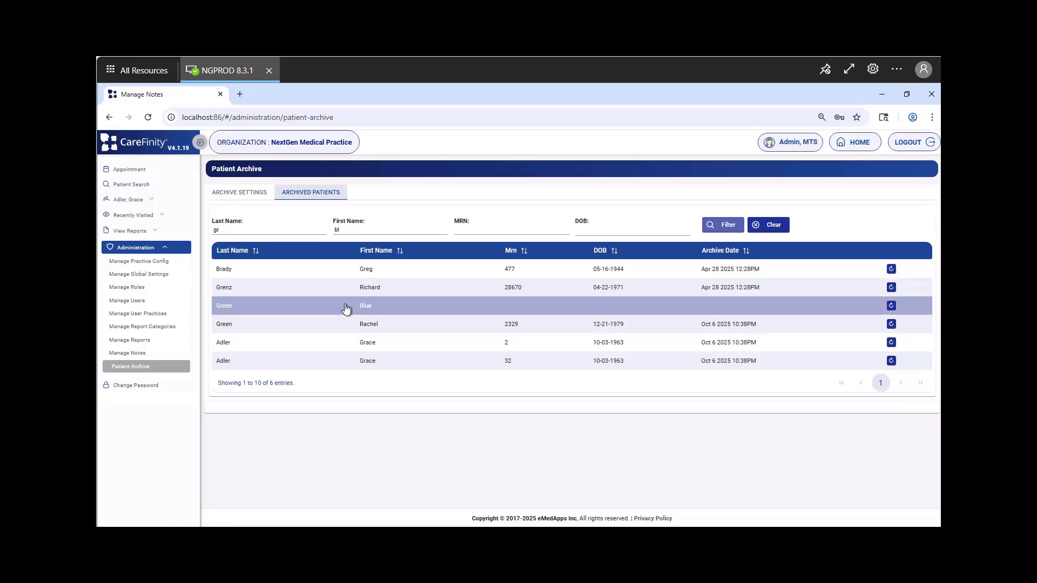
{"action": "left_click", "coordinate": [153, 203]}
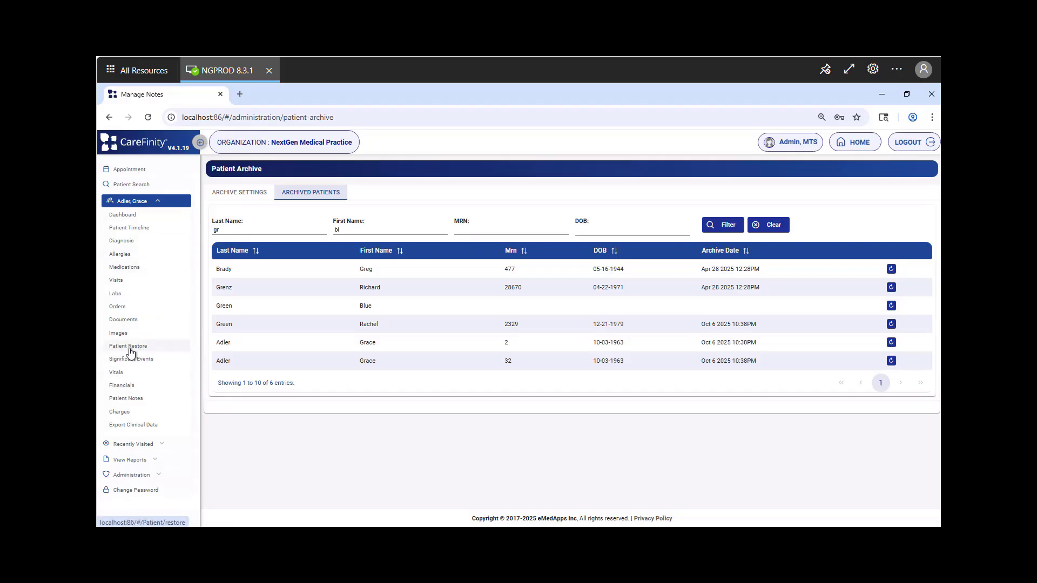
{"action": "left_click", "coordinate": [156, 203]}
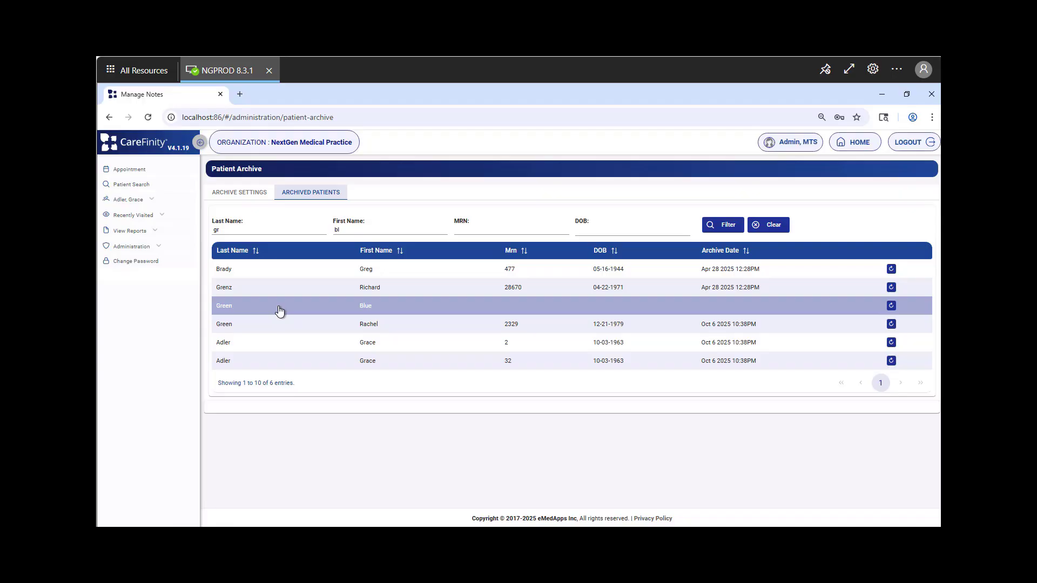
- Review the Archive Settings, from the general, purge and Peds options to Clinical Archive, Billing Archive and Significant Events
{"action": "left_click", "coordinate": [252, 198]}
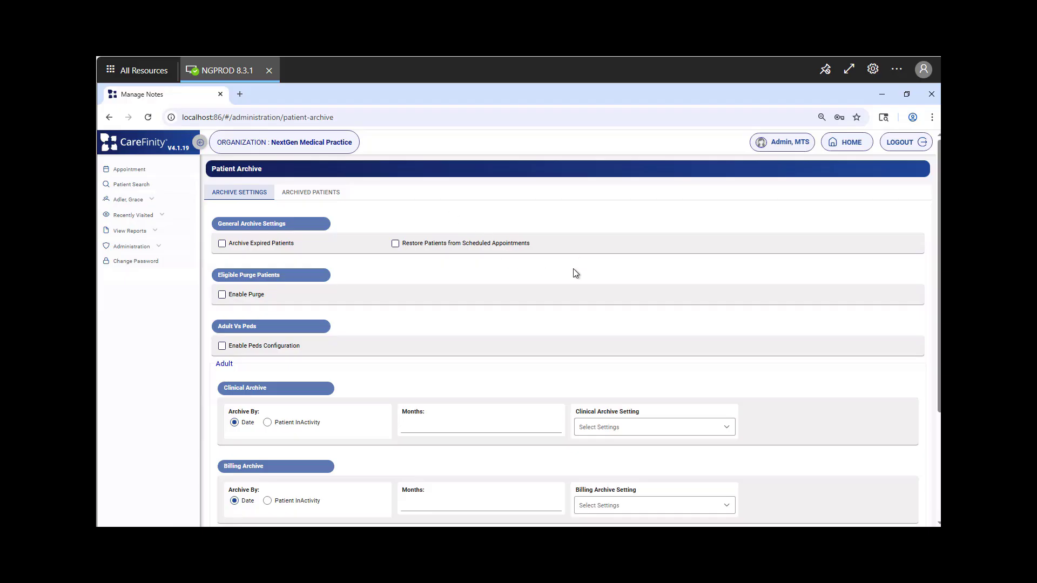
{"action": "scroll", "coordinate": [573, 273], "scroll_direction": "down", "scroll_amount": 3}
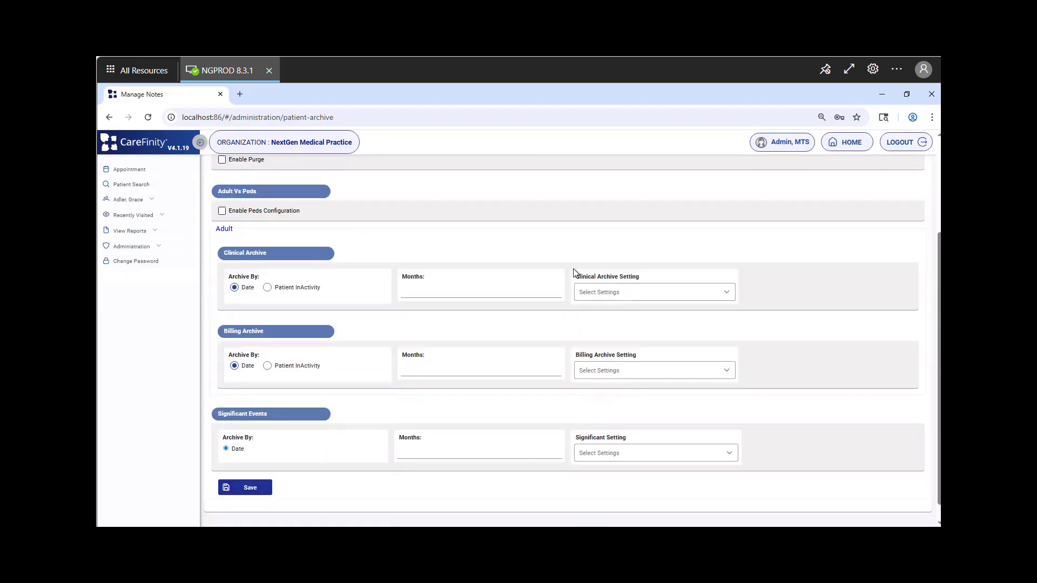
{"action": "scroll", "coordinate": [575, 235], "scroll_direction": "down", "scroll_amount": 1}
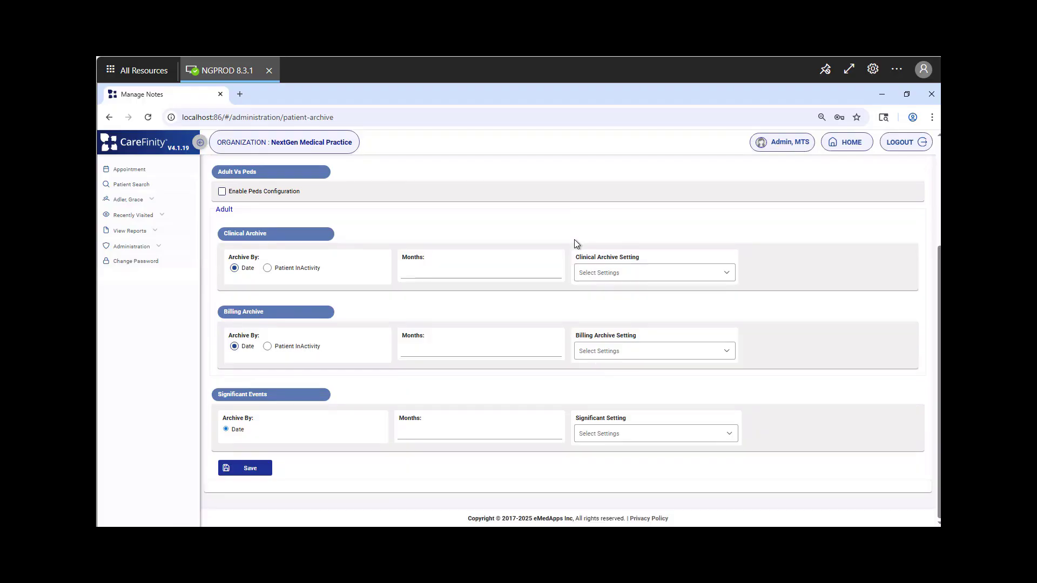
{"action": "scroll", "coordinate": [574, 241], "scroll_direction": "up", "scroll_amount": 4}
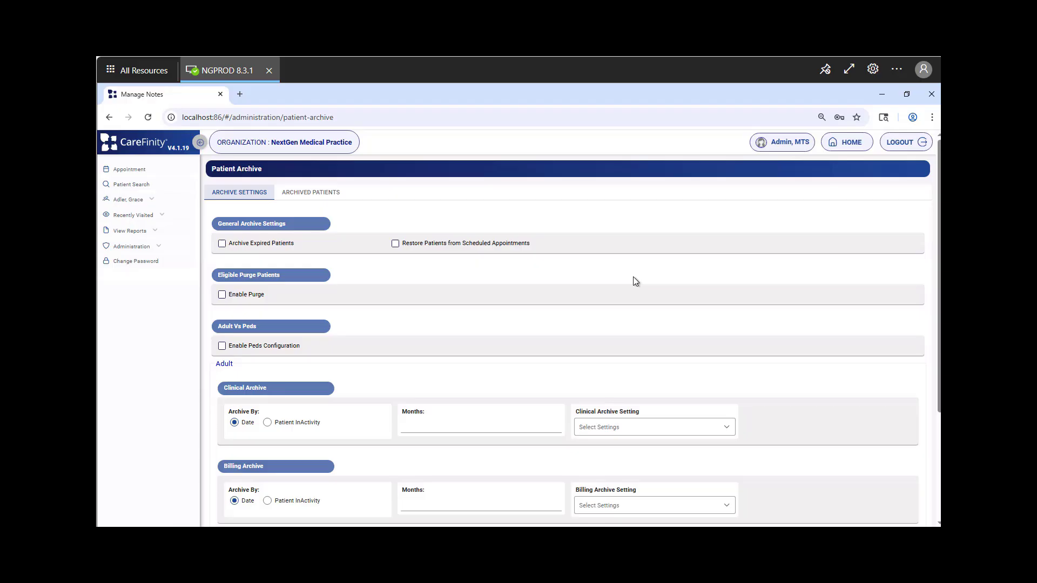
- Open the current patient's dashboard and switch the Other Information card to its Preferred Pronoun view
{"action": "left_click", "coordinate": [155, 247]}
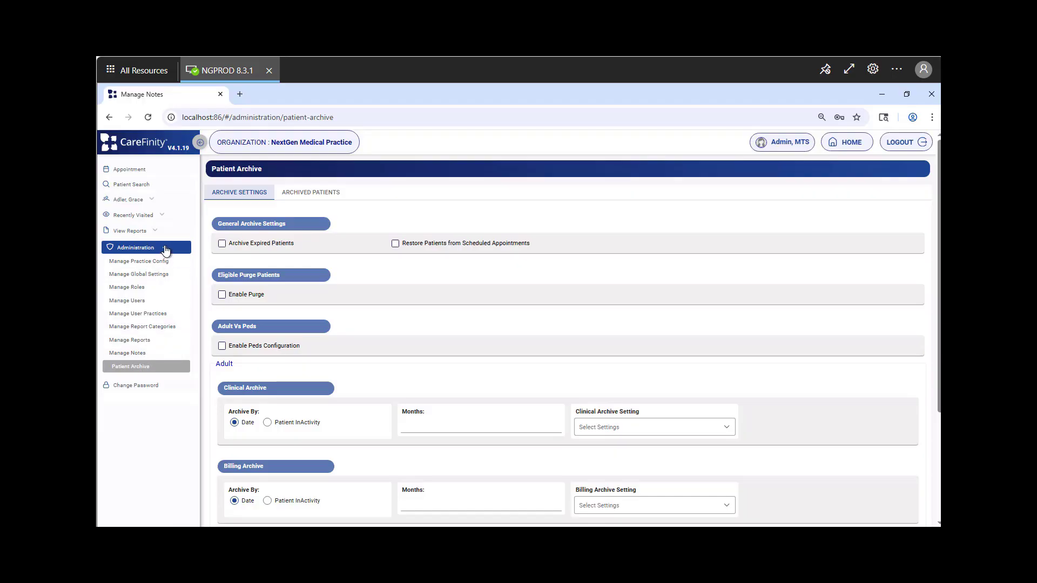
{"action": "left_click", "coordinate": [151, 200]}
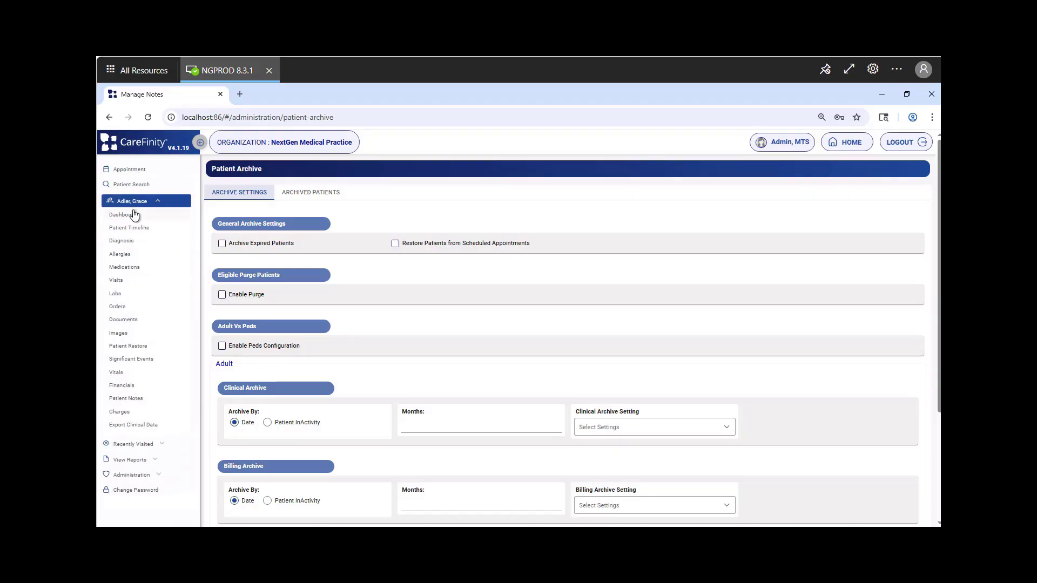
{"action": "left_click", "coordinate": [135, 215]}
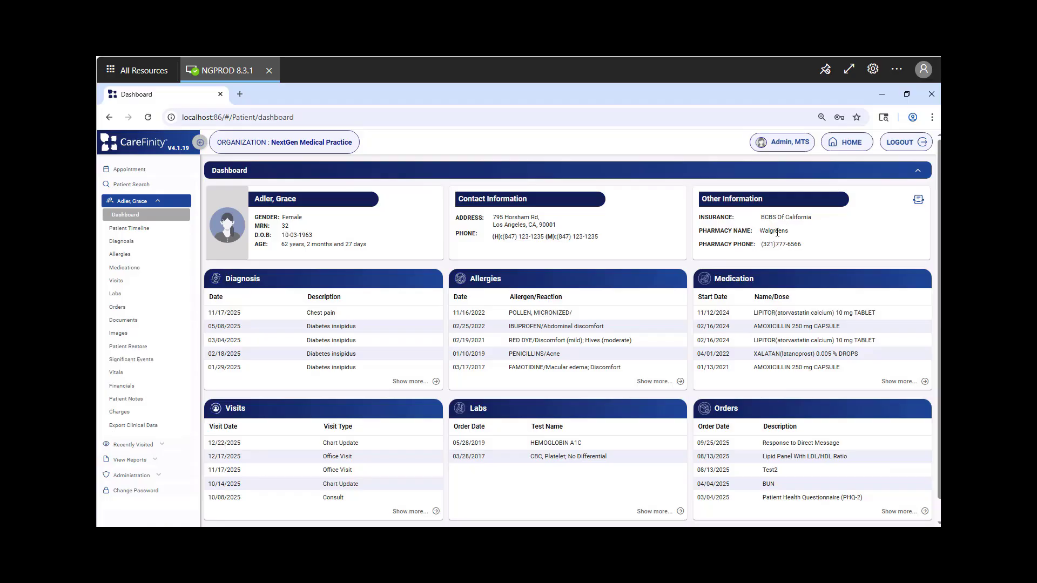
{"action": "left_click", "coordinate": [918, 201]}
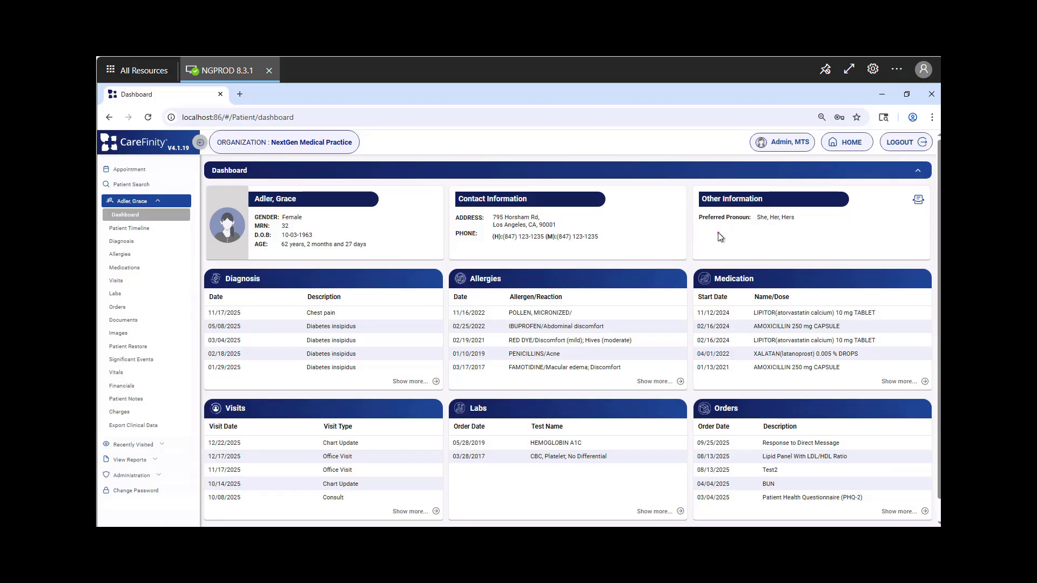
{"action": "key", "text": "ctrl+2"}
{"action": "left_click_drag", "start_coordinate": [700, 229], "coordinate": [791, 229]}
{"action": "left_click_drag", "start_coordinate": [702, 241], "coordinate": [799, 239]}
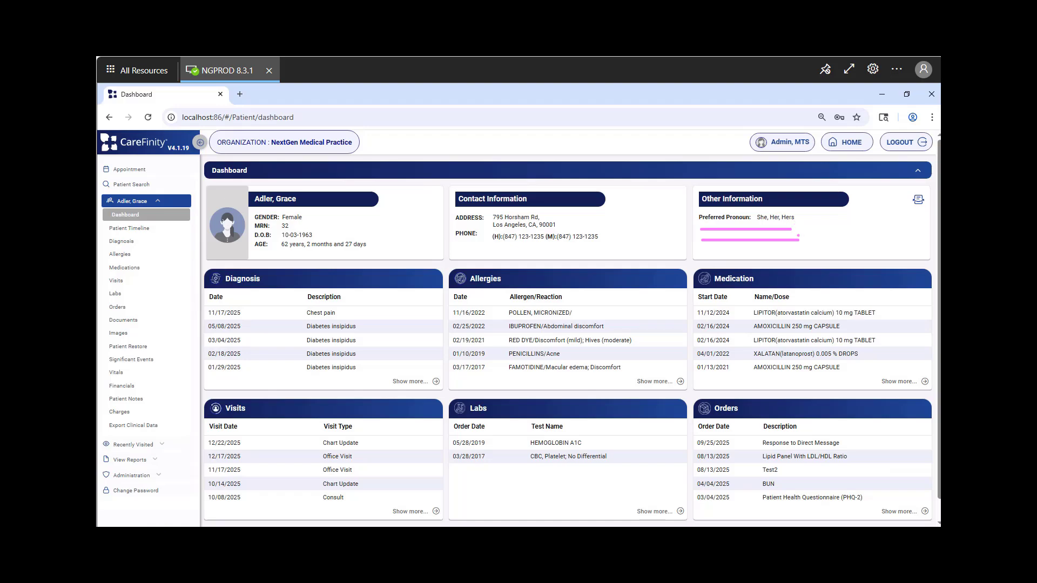
{"action": "key", "text": "Escape"}
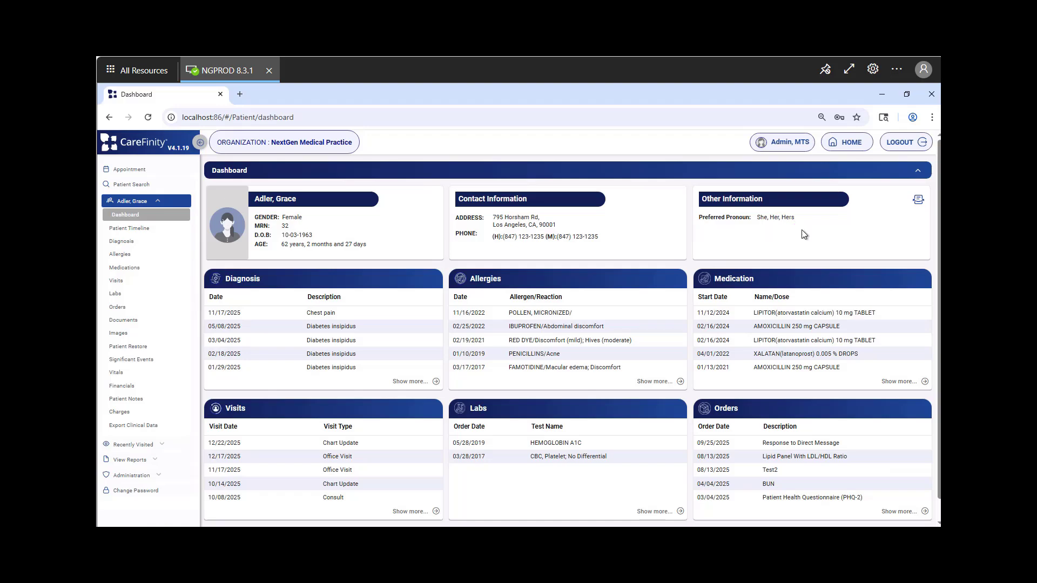